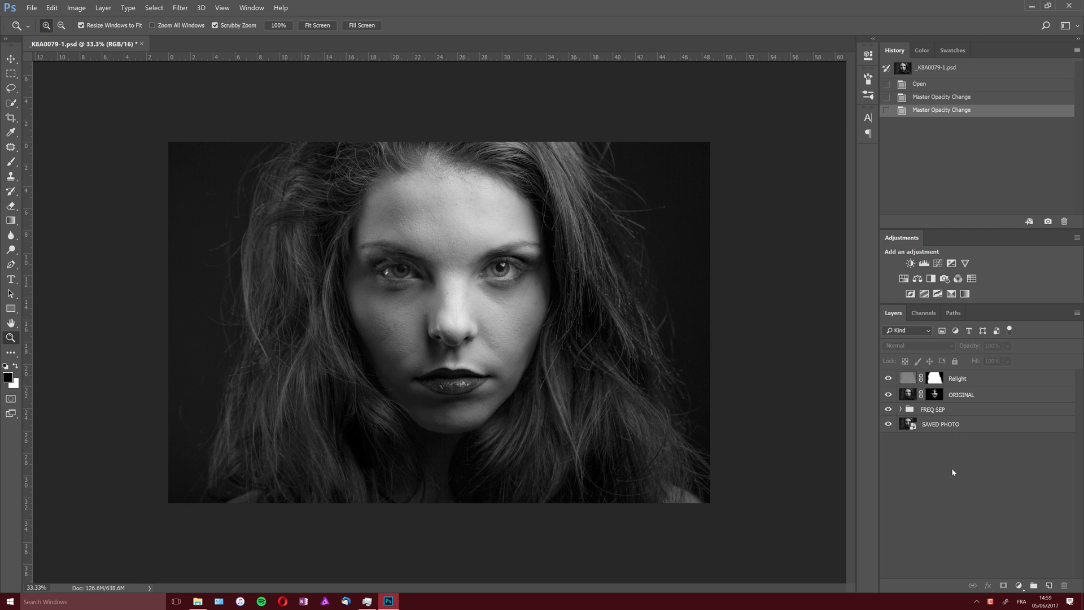
- Rename the Relight layer to RELIGHT in capitals
double_click(965, 379)
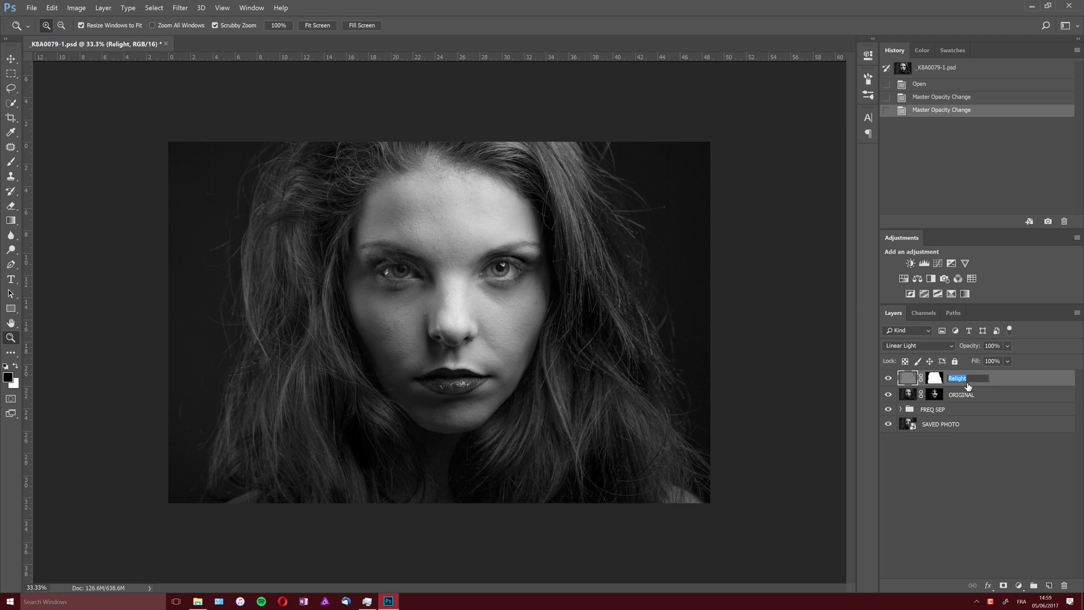
text(RELIGHT)
key(Return)
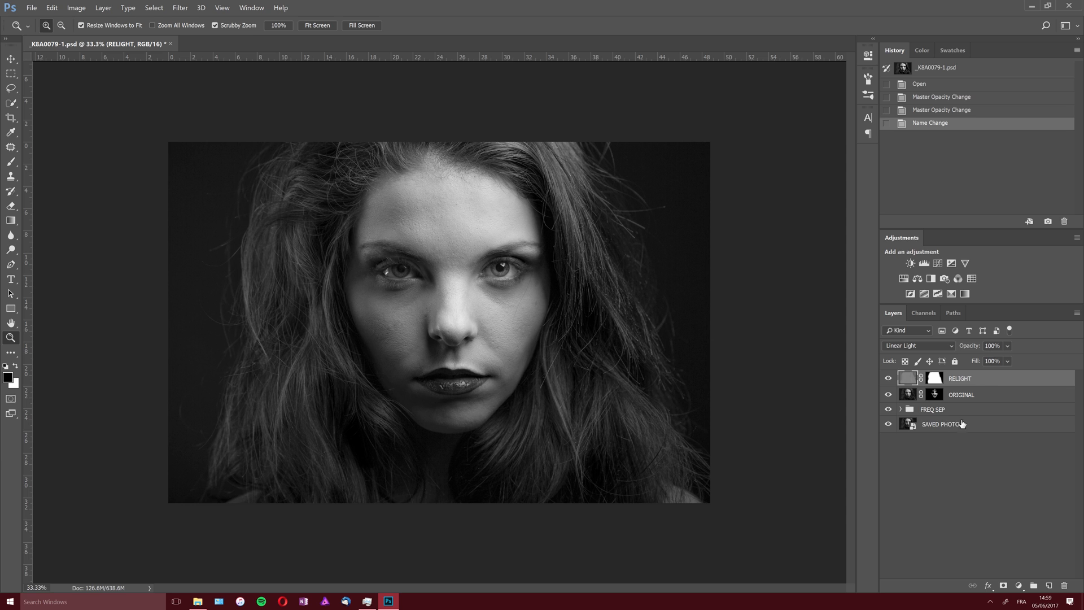
- Convert all four layers, from RELIGHT down to SAVED PHOTO, into a single Smart Object
key(shift)
shift+click(963, 425)
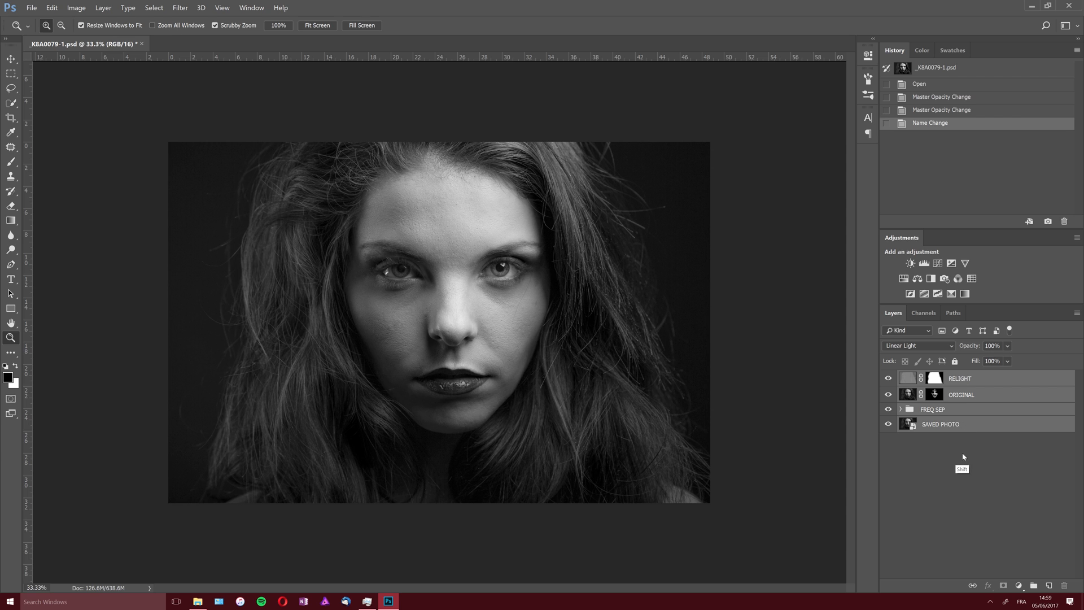
right_click(947, 427)
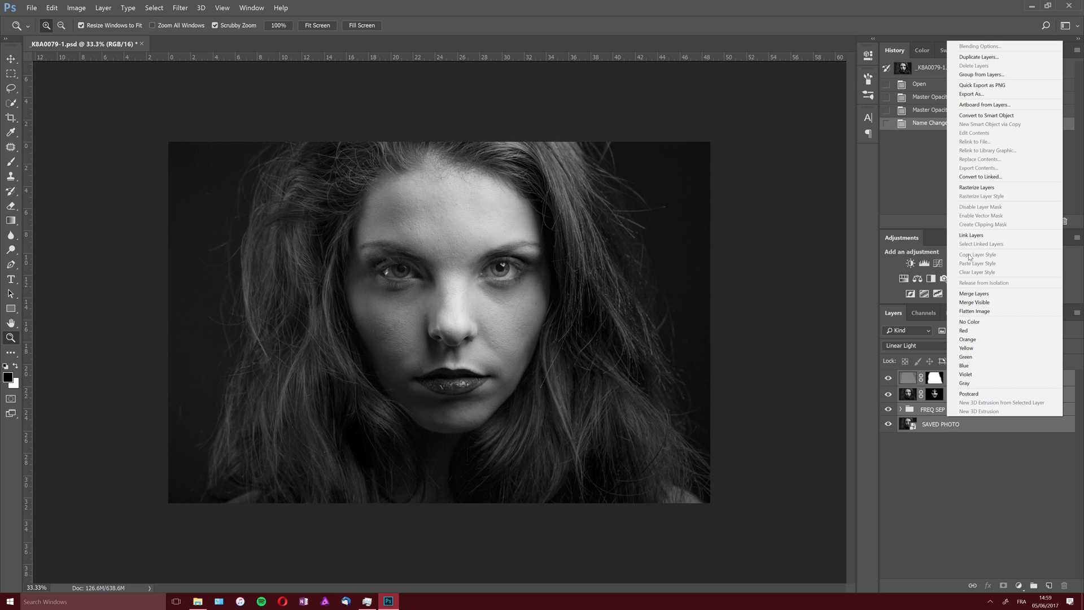
click(988, 115)
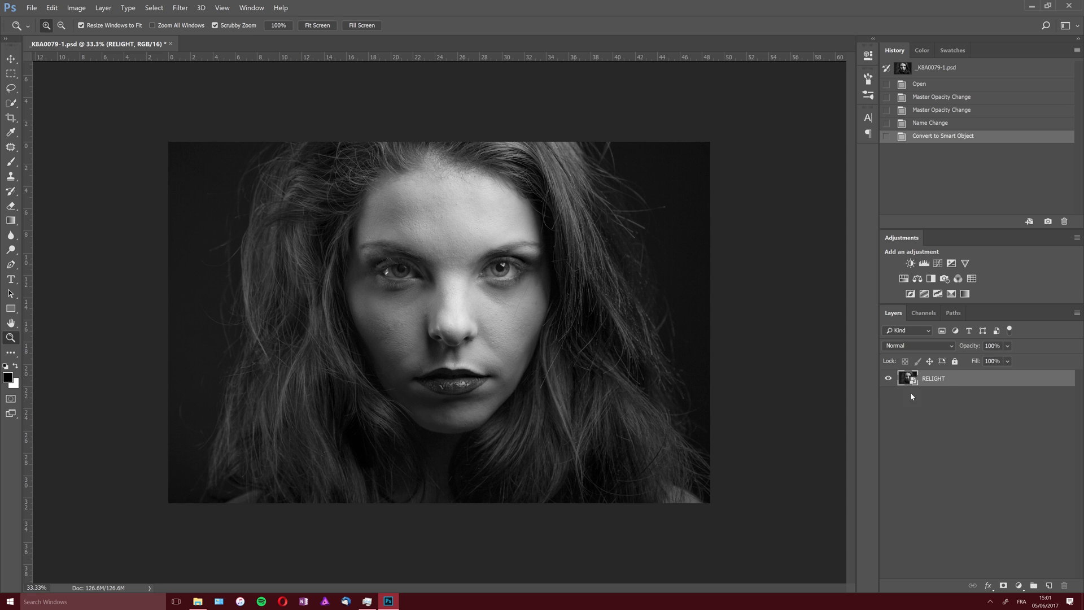
- Rename the Smart Object layer with the model's first name followed by _FINISHED
double_click(938, 379)
text(MORGANE_FINISHED)
key(Return)
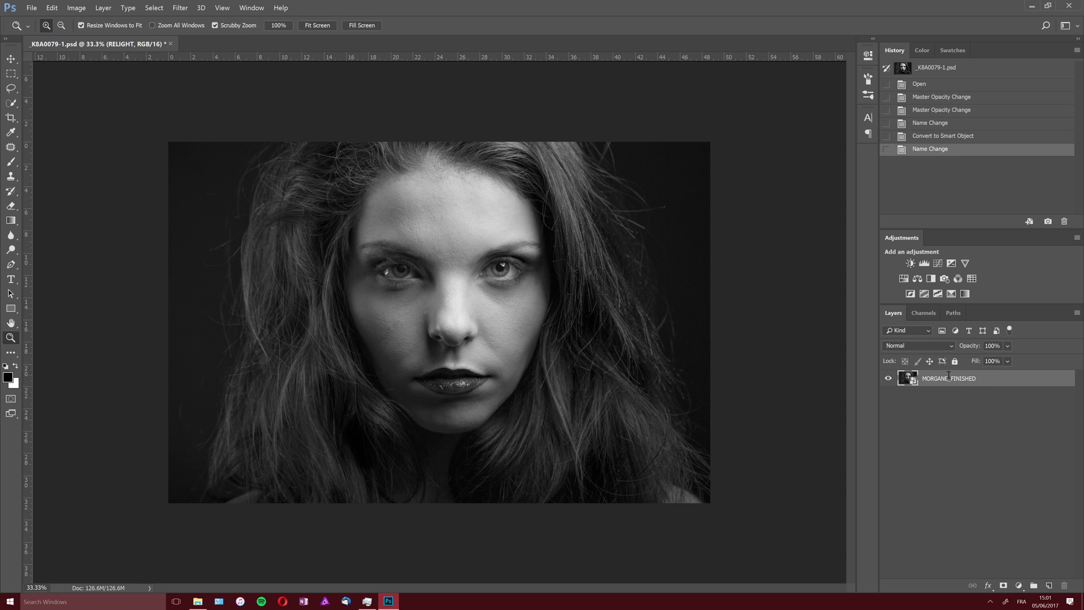
- Inspect the Smart Object's contents, including the layers in the FREQ SEP group, and close it without saving
double_click(909, 379)
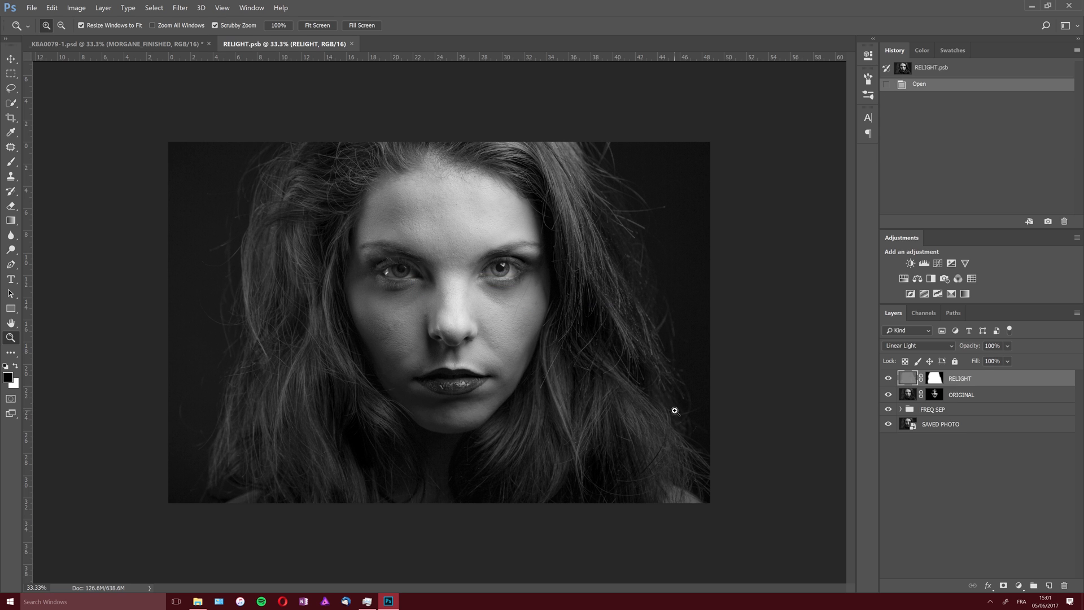
click(900, 410)
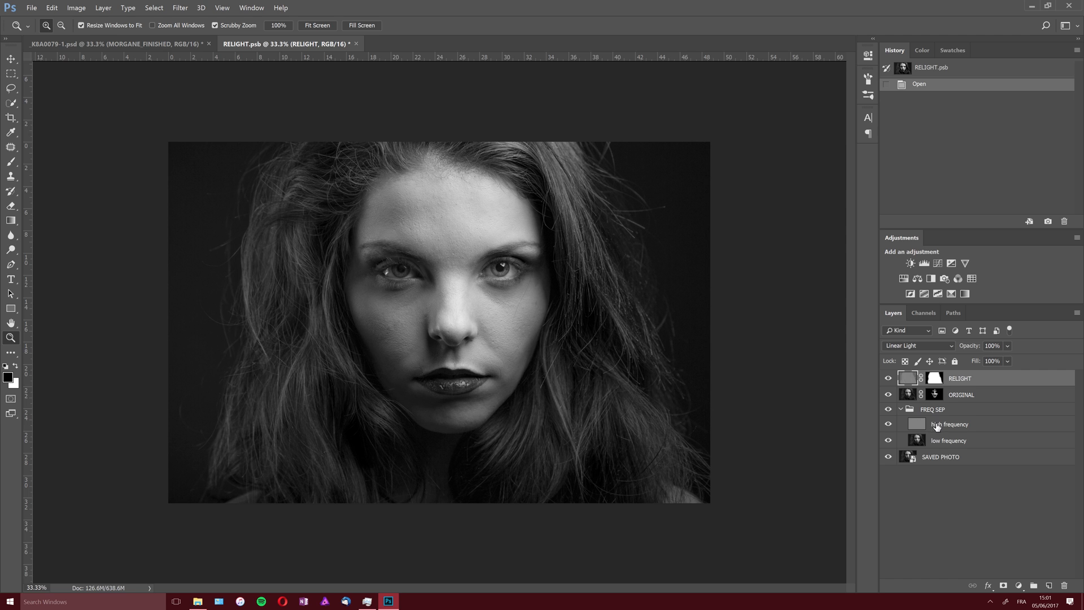
click(355, 44)
click(540, 225)
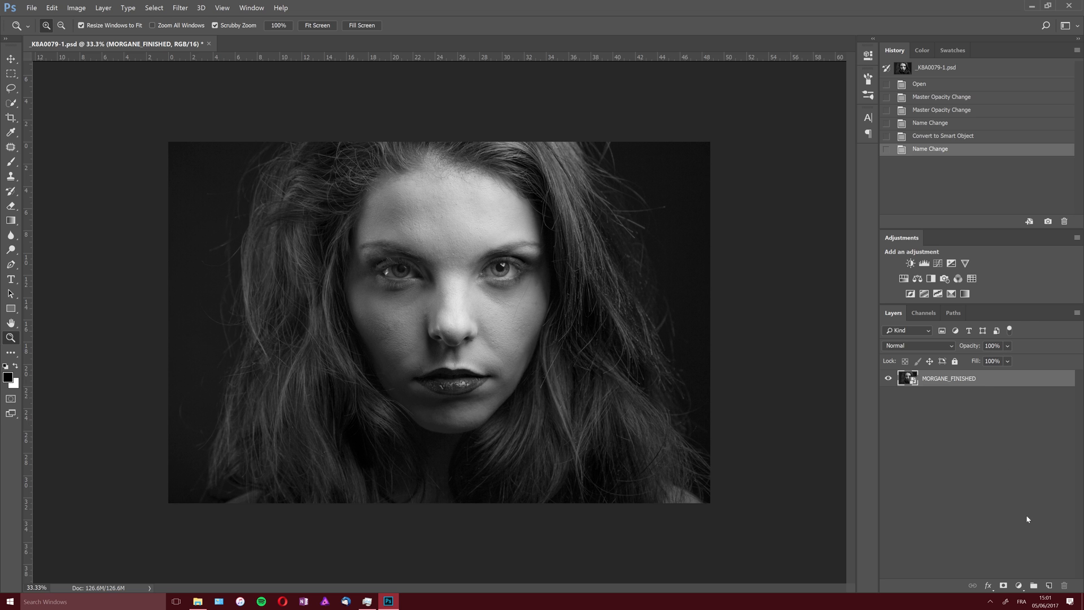
- Add a Curves adjustment layer with points at input 60, output 51 and input 191, output 197, and compare before and after
click(1018, 585)
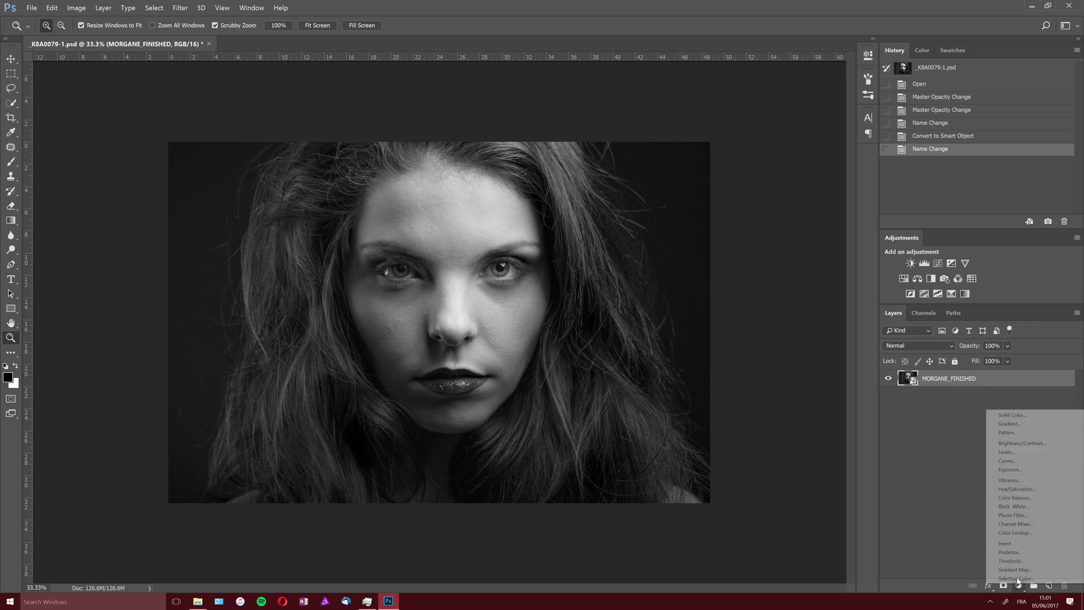
click(1037, 465)
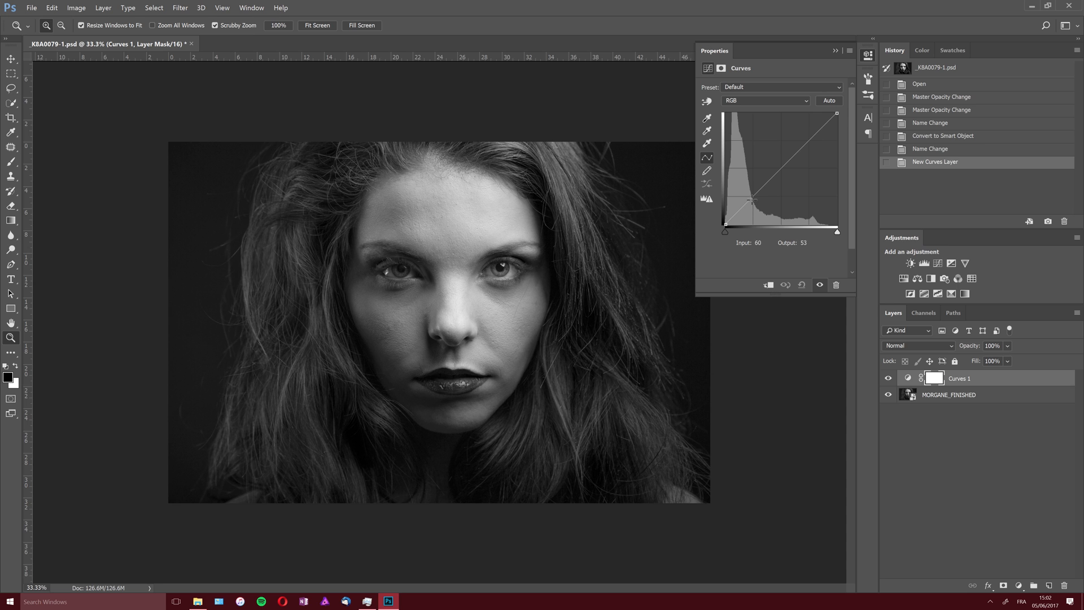
drag(752, 200, 750, 204)
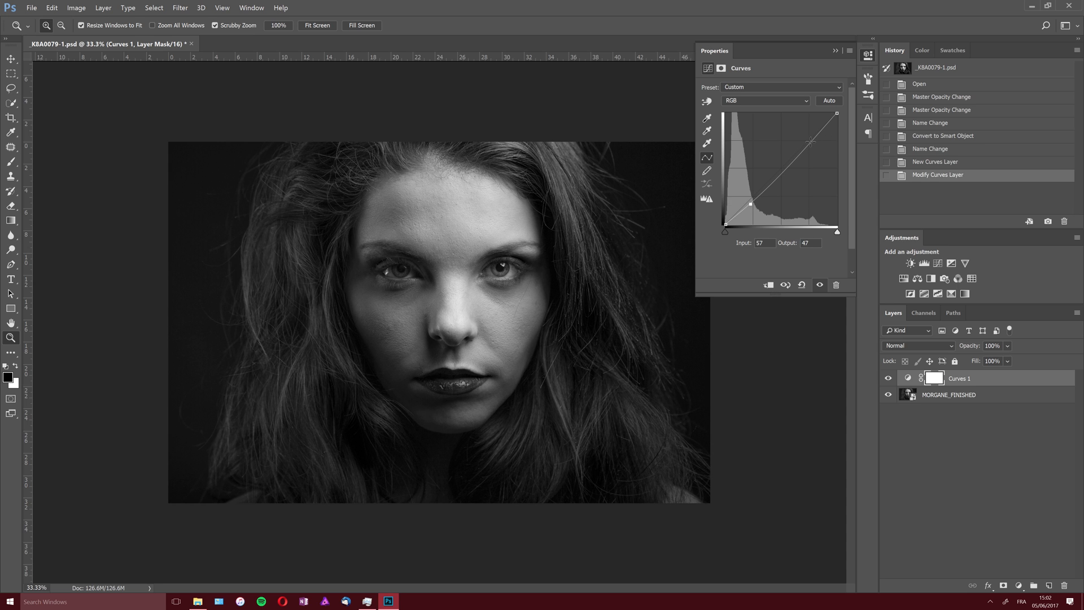
drag(810, 141, 810, 139)
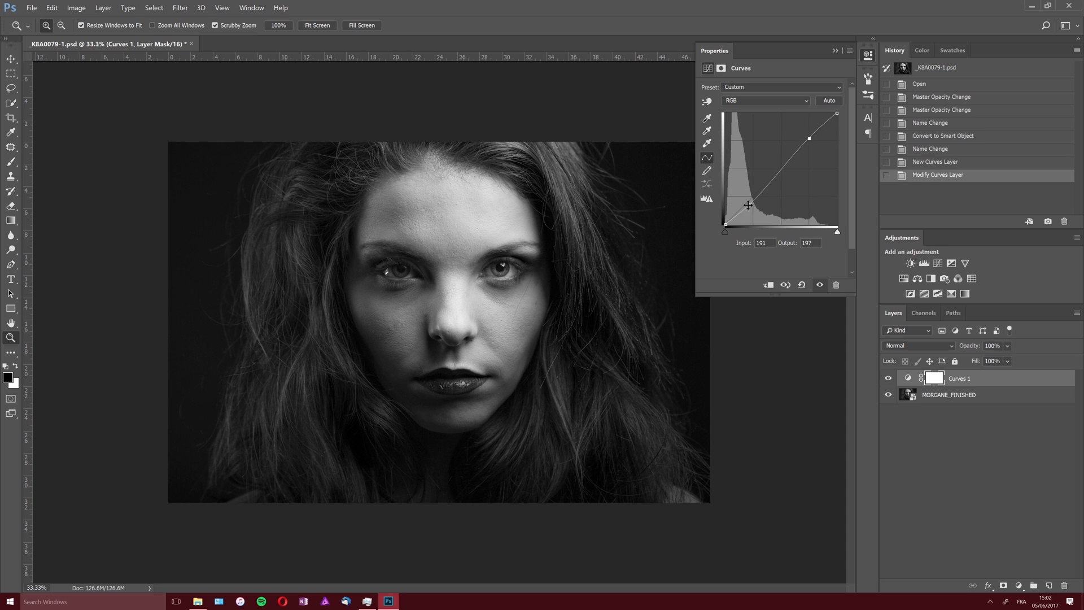
drag(749, 204, 751, 202)
click(887, 378)
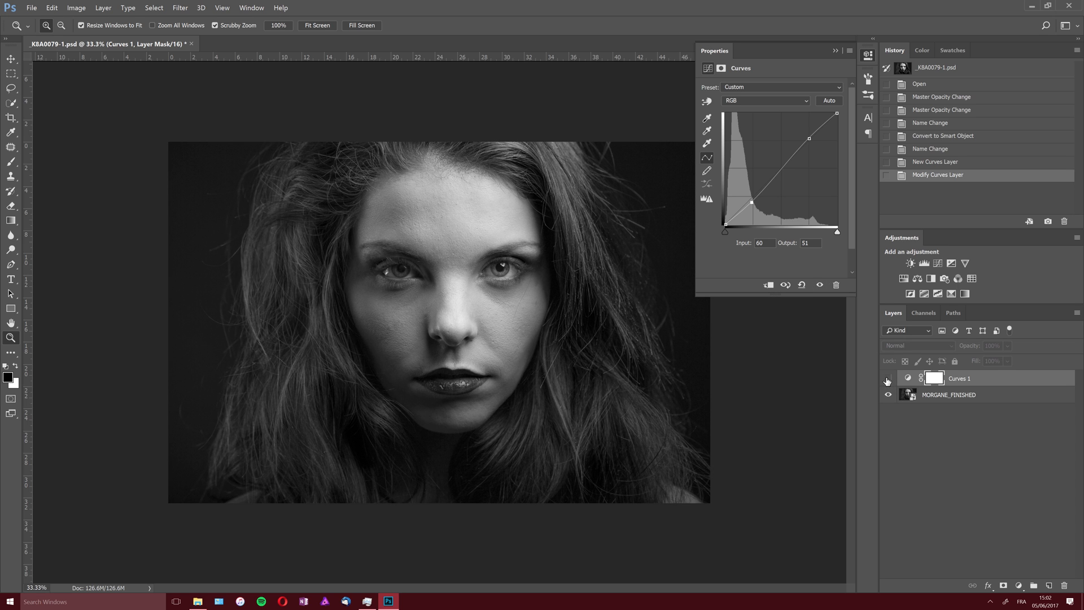
click(887, 379)
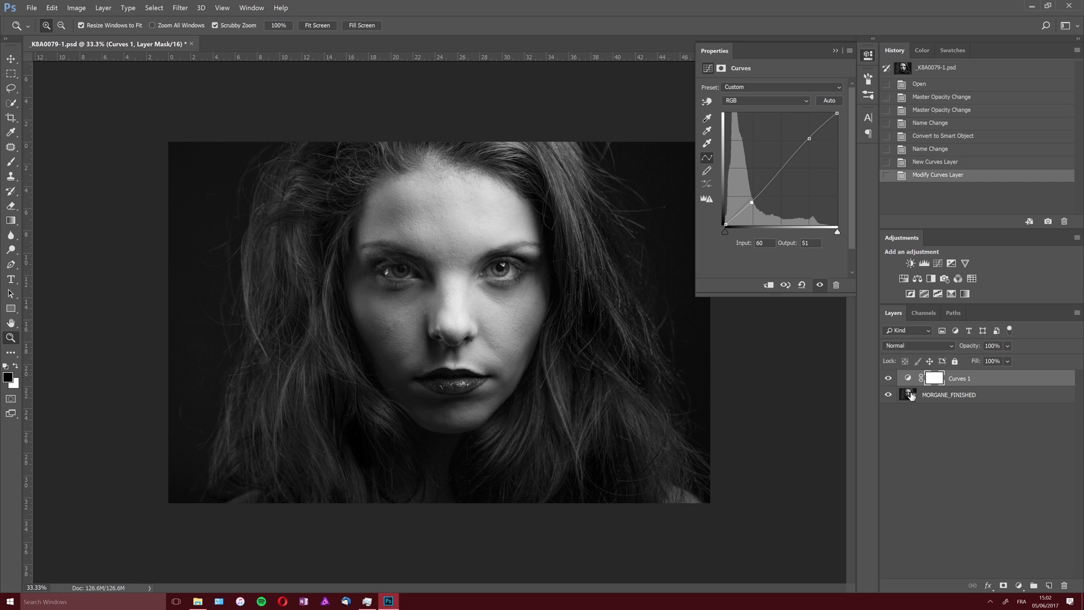
- With Curves 1 hidden, add a Color Lookup layer using the Fuji ETERNA 250D Fuji 3510 LUT at 32% opacity
click(887, 378)
click(1018, 586)
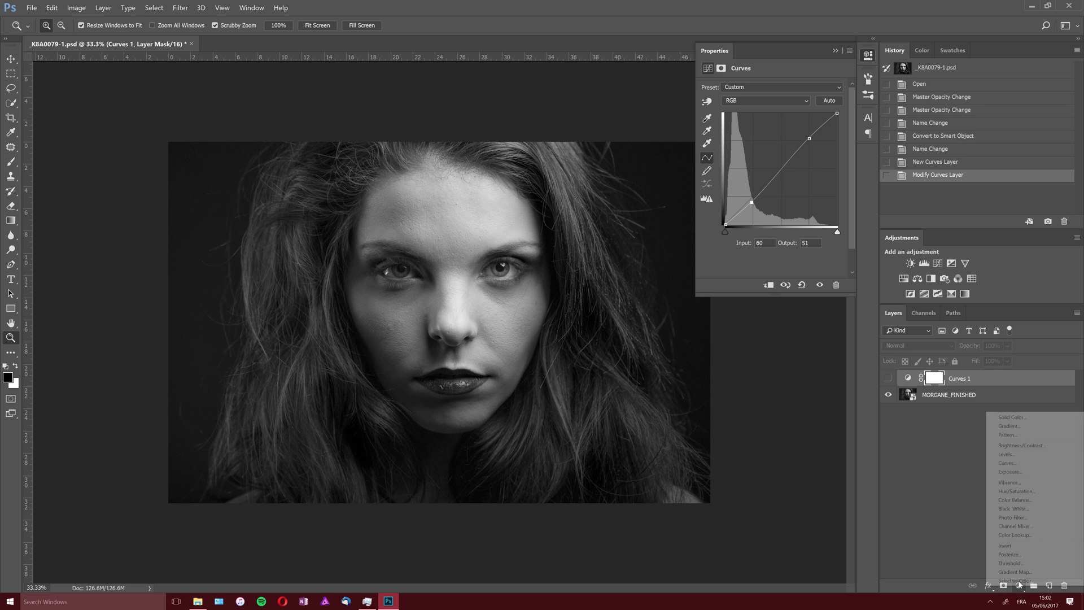
click(1016, 535)
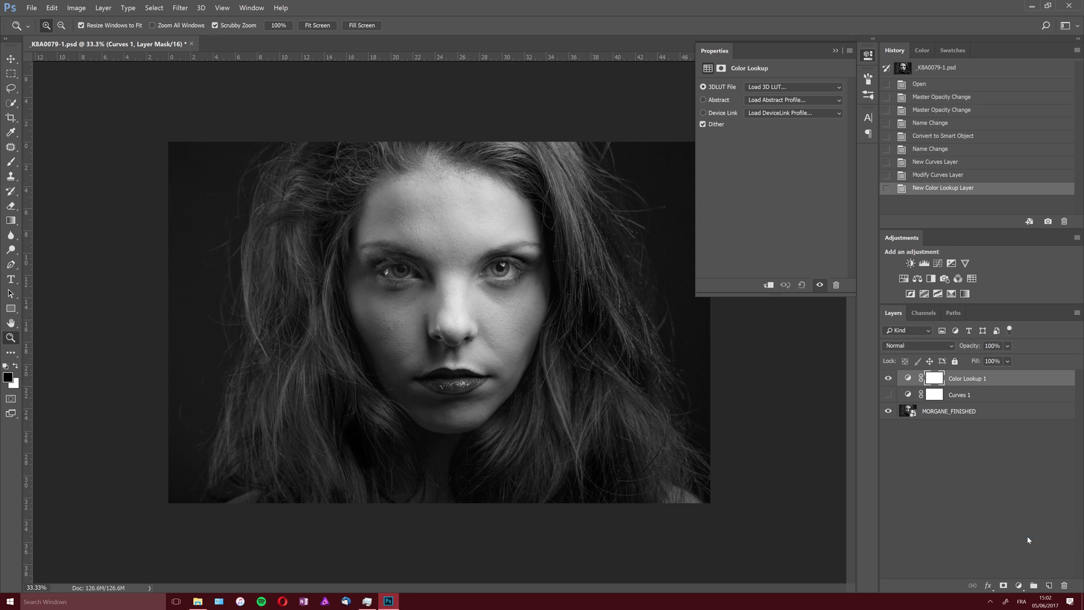
click(807, 83)
click(815, 279)
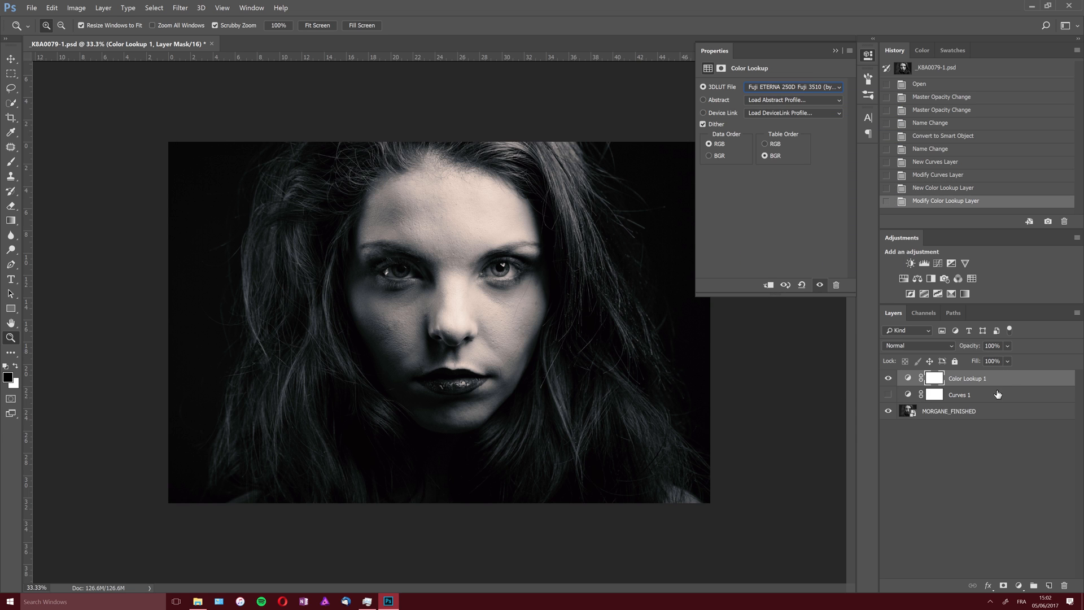
drag(982, 344, 935, 344)
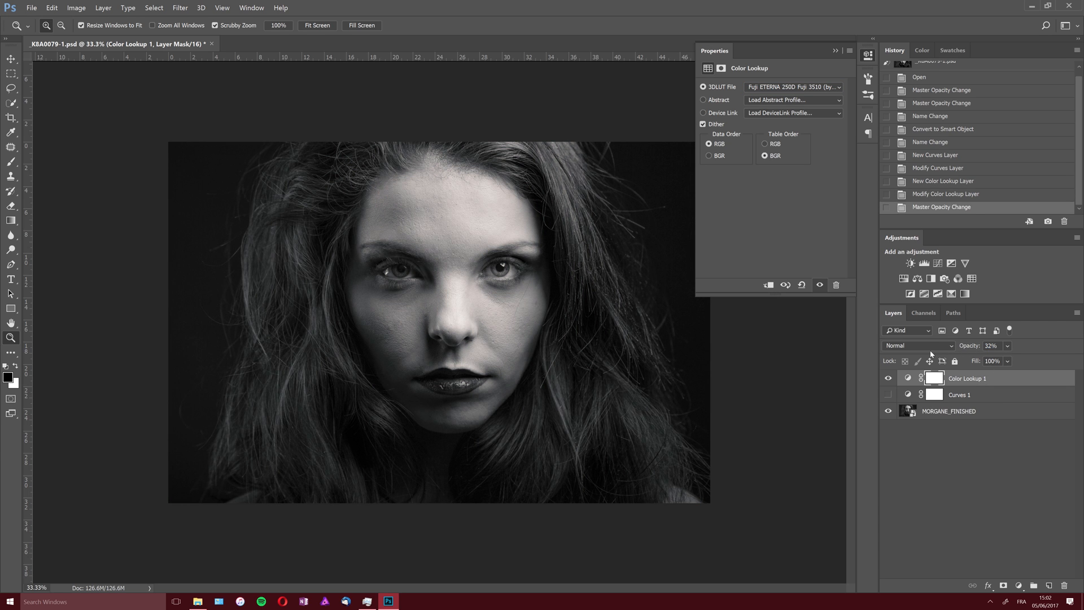
- Compare the layers by toggling their visibility, leaving Color Lookup 1 hidden and Curves 1 shown above the Smart Object
click(888, 378)
click(888, 411)
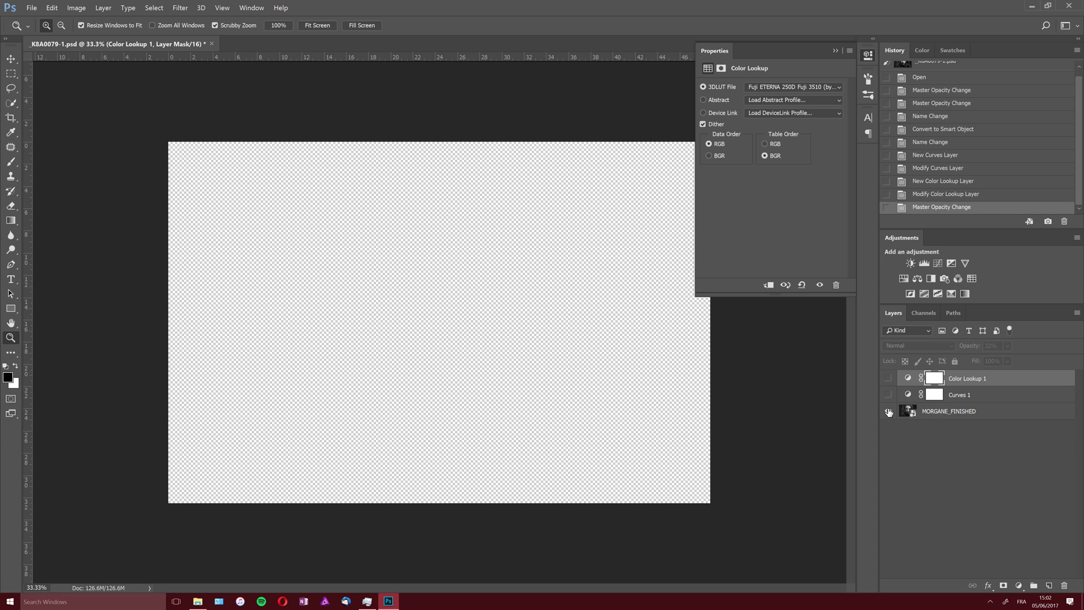
click(888, 412)
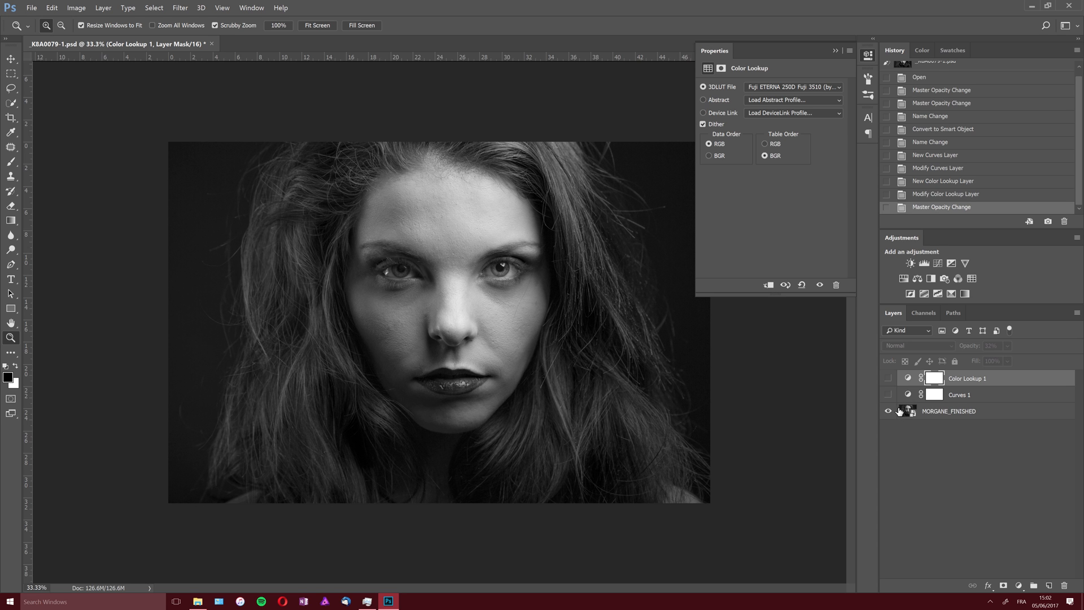
click(888, 392)
click(888, 391)
click(888, 378)
click(888, 379)
click(888, 394)
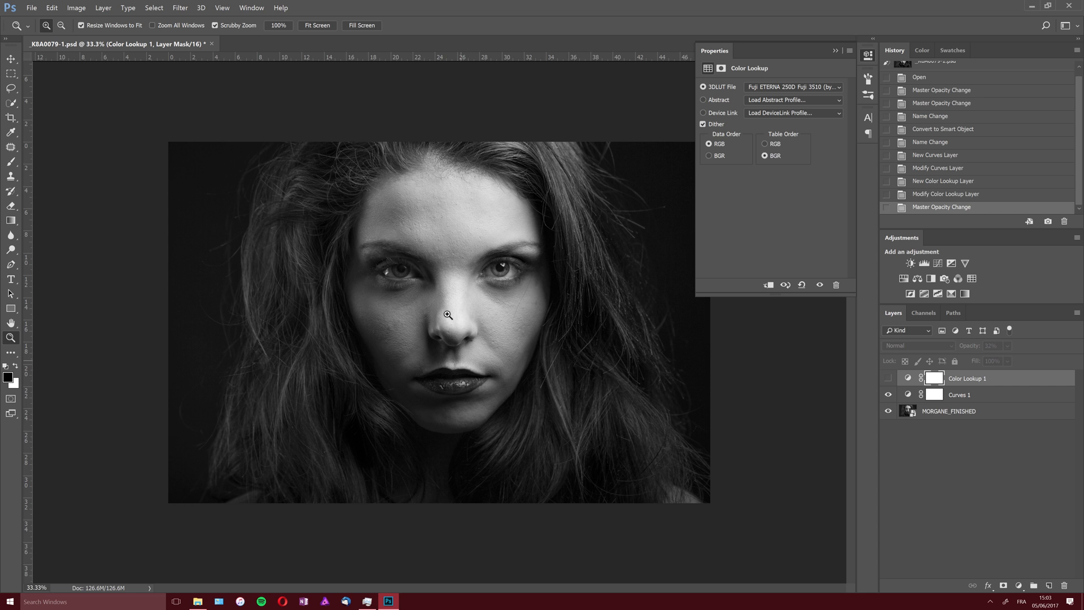
- Review the image's pixel dimensions, resolution and resampling method without changing them
click(83, 9)
click(83, 69)
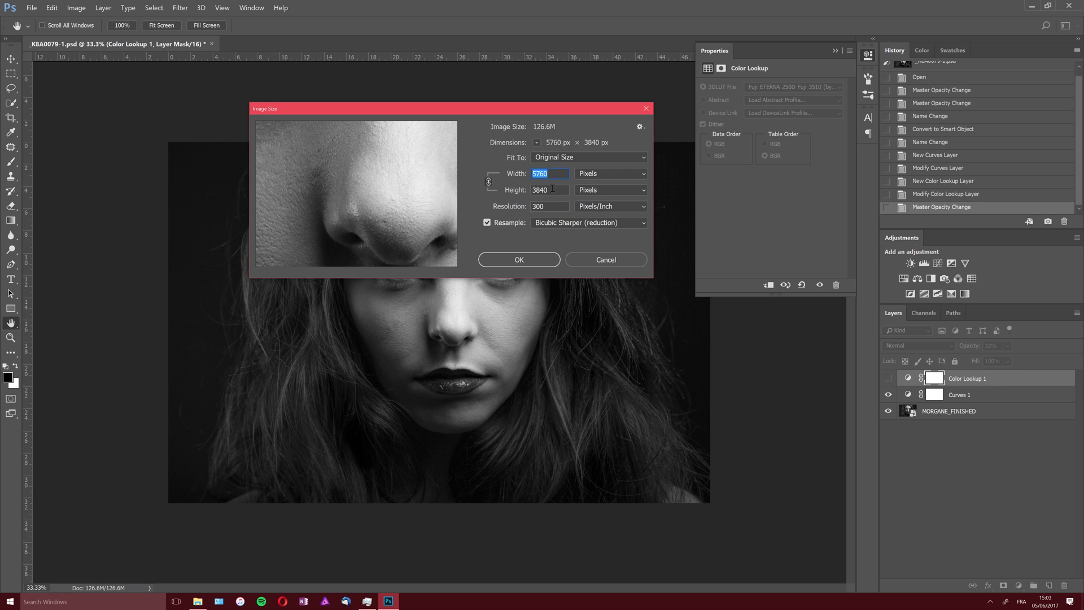
click(606, 260)
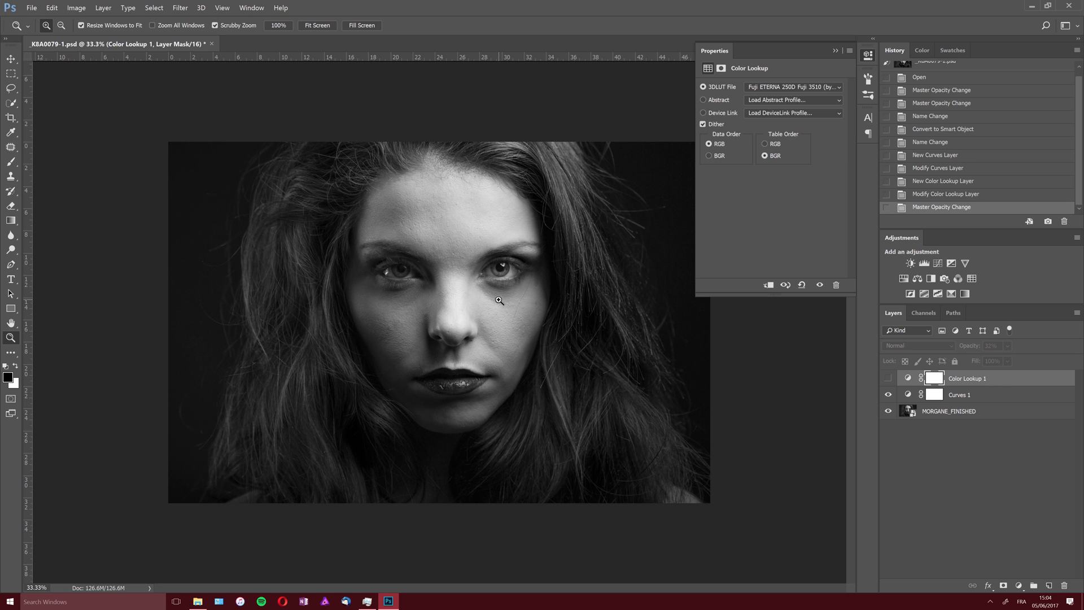
- Stamp the visible image onto a new layer above Color Lookup 1 and hide all layers beneath it
mouse_move(554, 257)
mouse_down()
mouse_move(582, 243)
mouse_move(570, 247)
mouse_up()
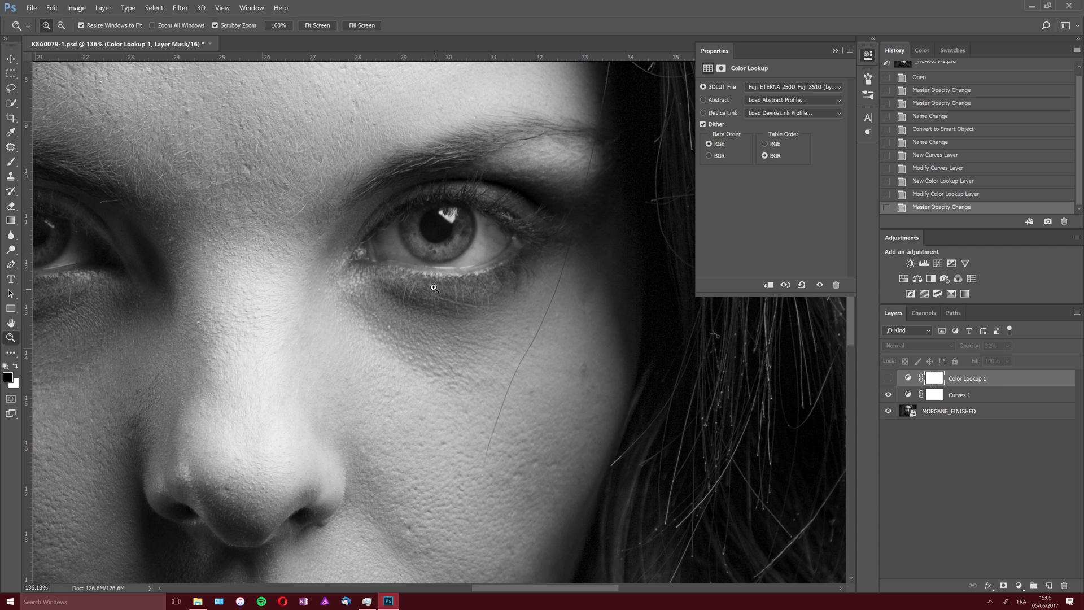
drag(443, 285, 387, 323)
double_click(10, 337)
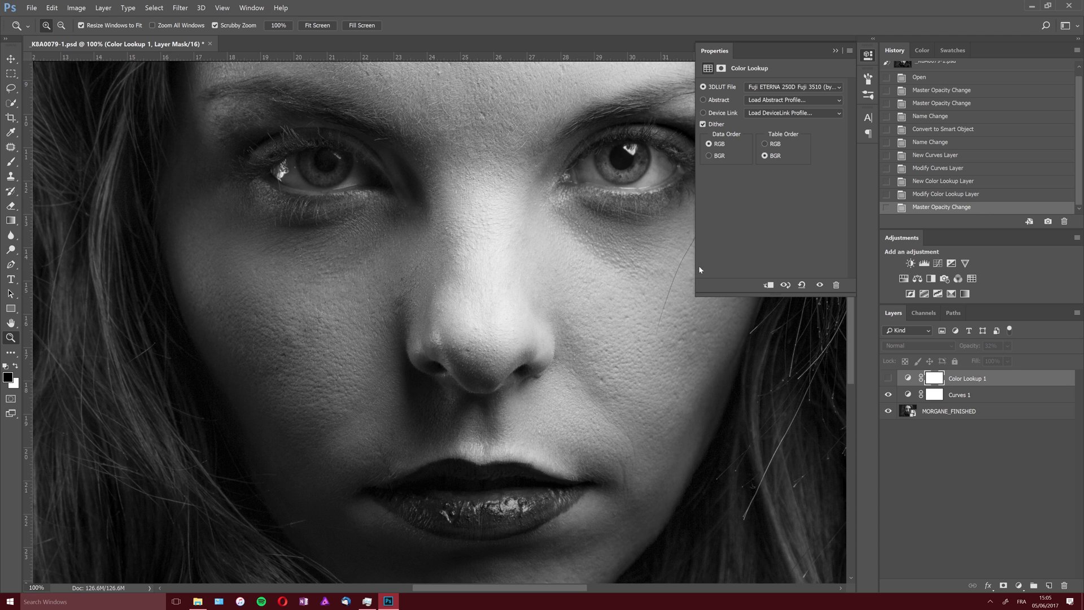
click(835, 50)
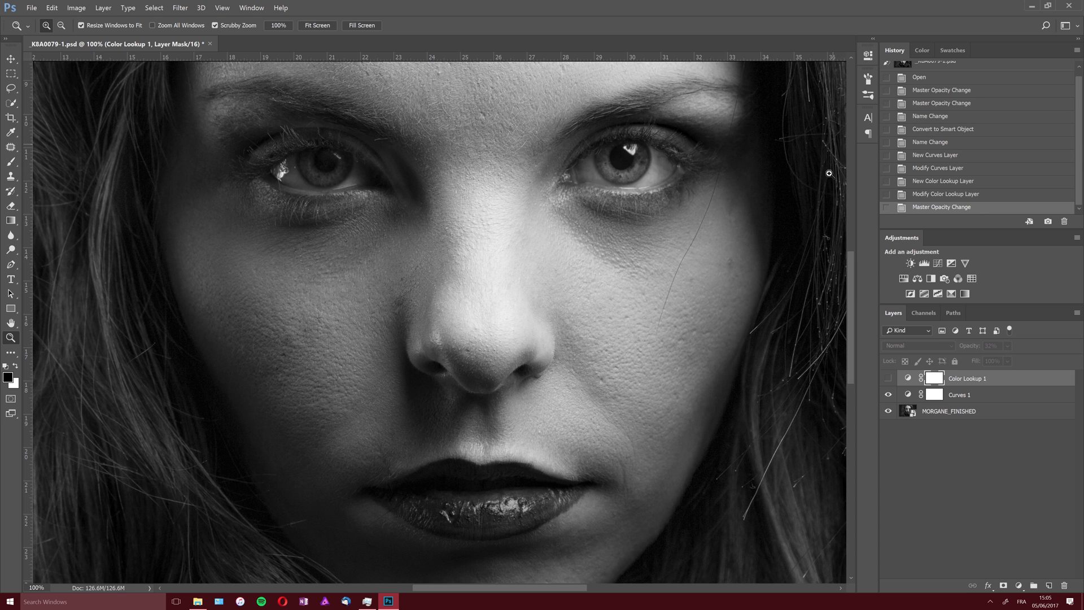
scroll(852, 263, up, 5)
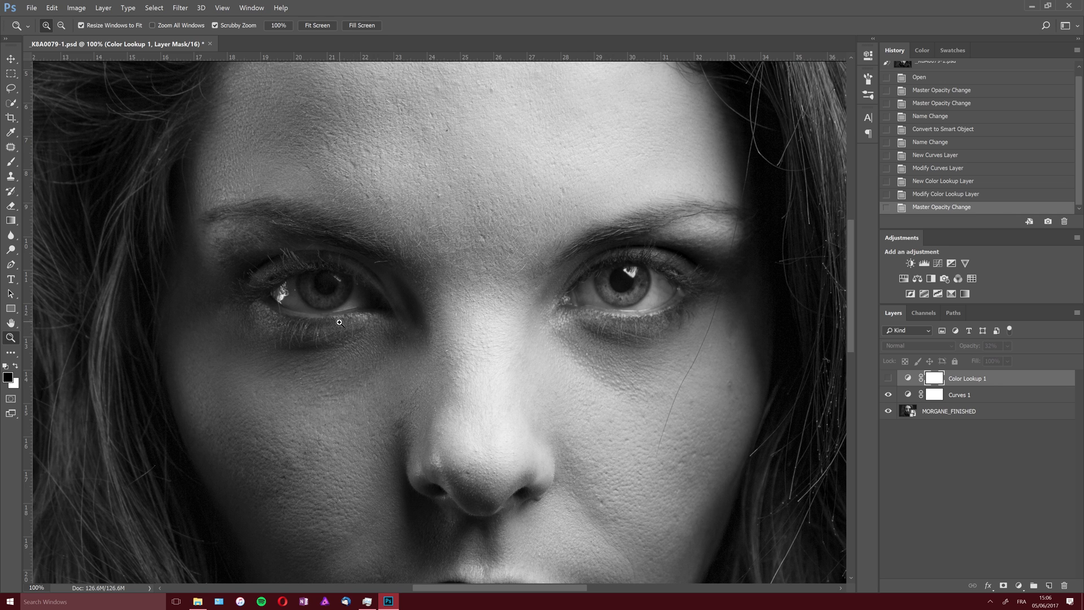
click(964, 395)
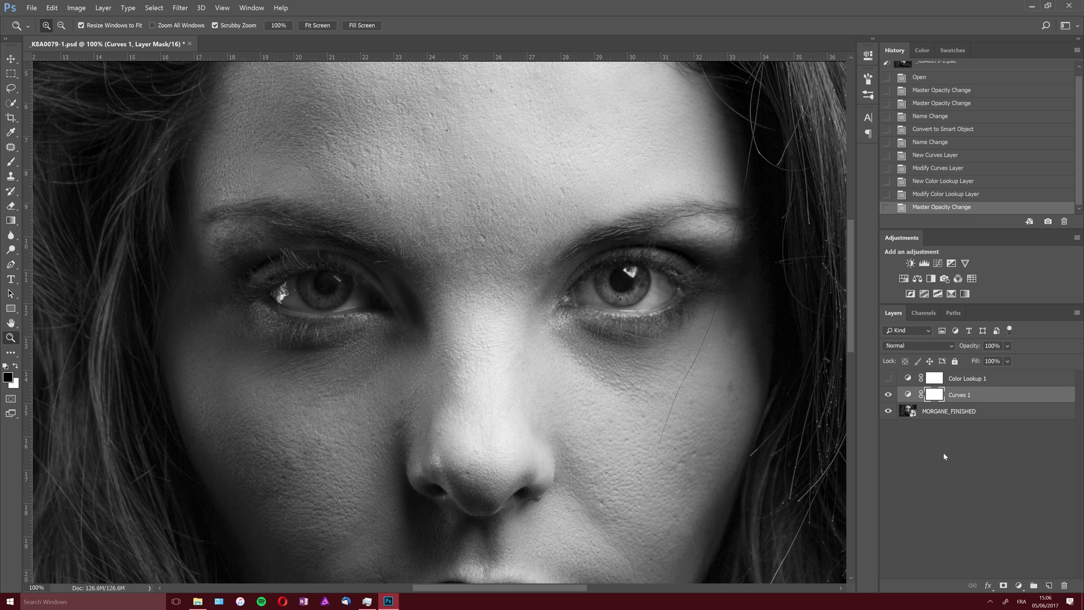
click(960, 379)
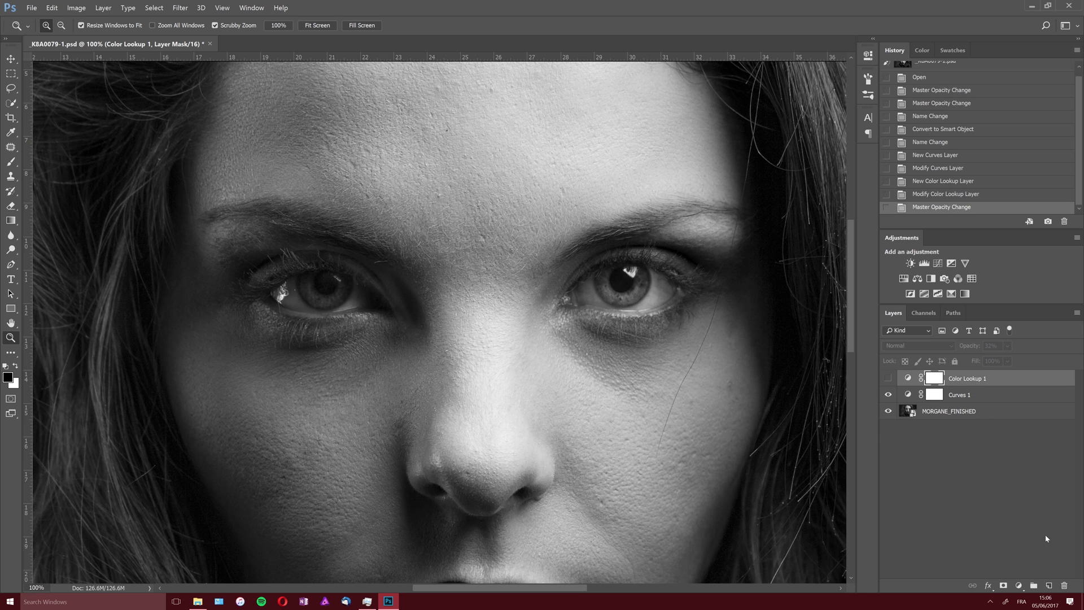
click(1049, 585)
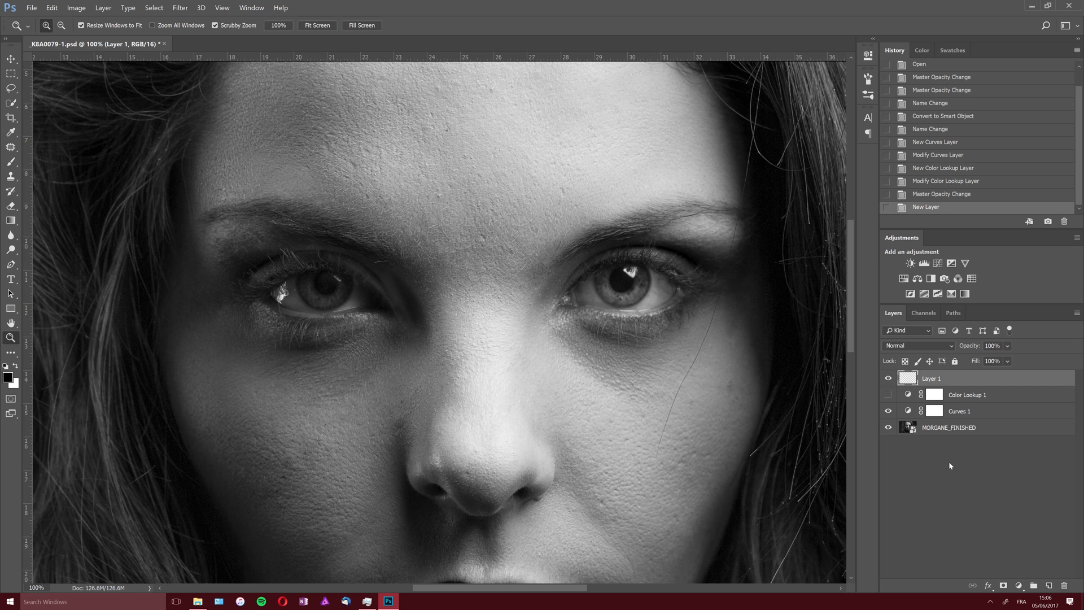
key(ctrl+shift+alt+e)
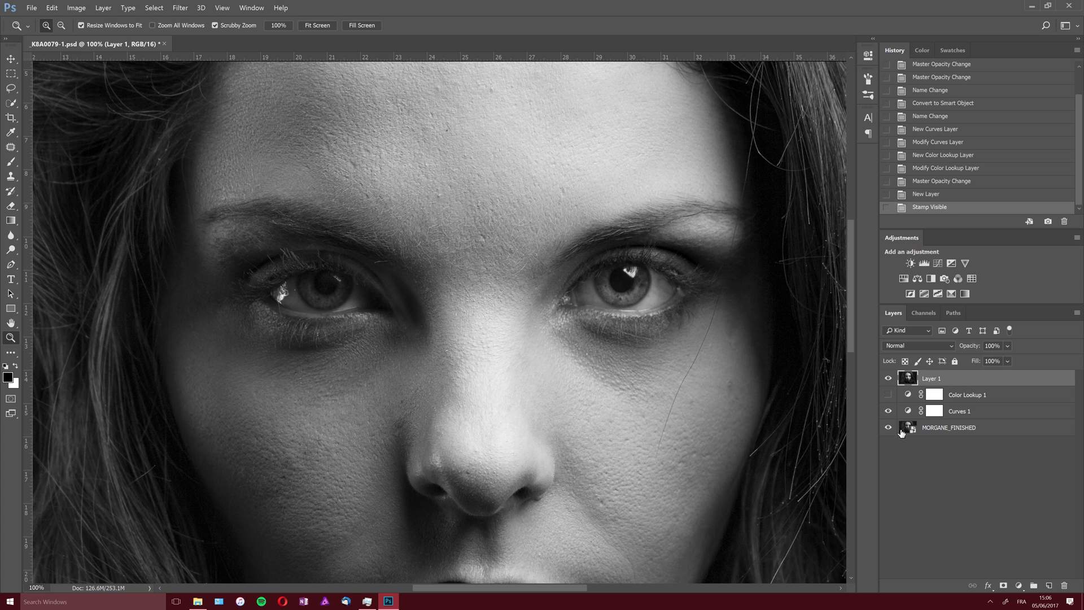
drag(893, 413, 893, 443)
- Try the Sharpen More filter on the stamped Layer 1 and undo it
mouse_move(497, 587)
mouse_down()
mouse_move(553, 587)
mouse_move(502, 586)
mouse_up()
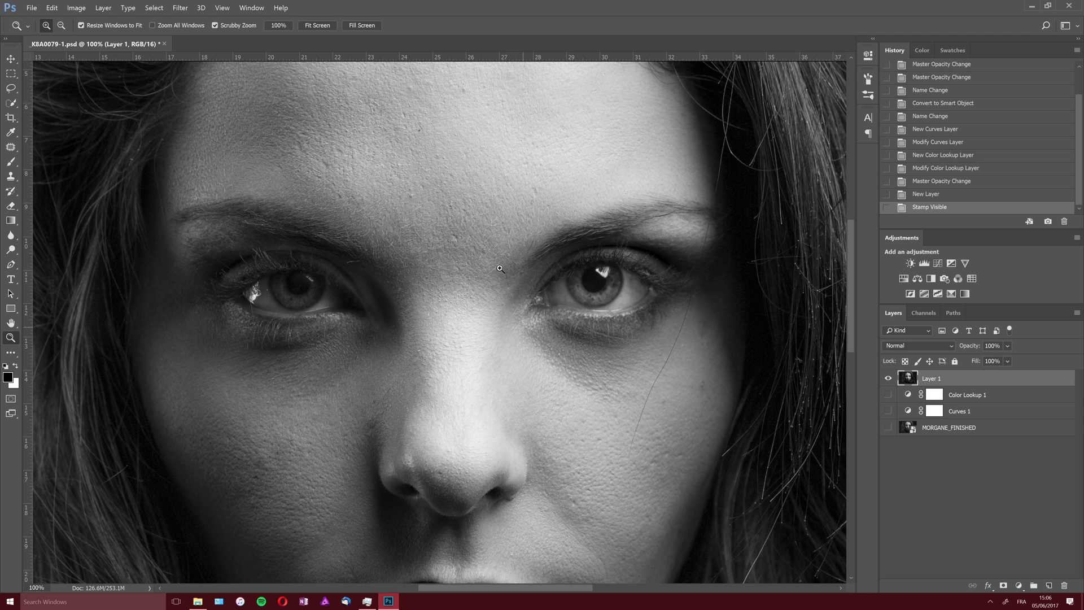
click(183, 10)
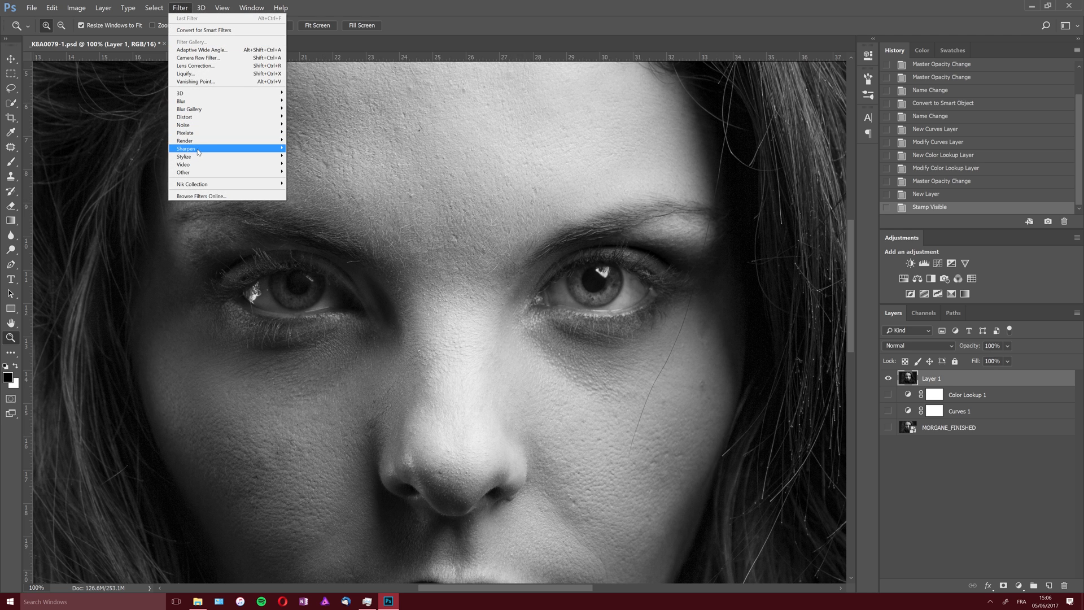
mouse_move(197, 150)
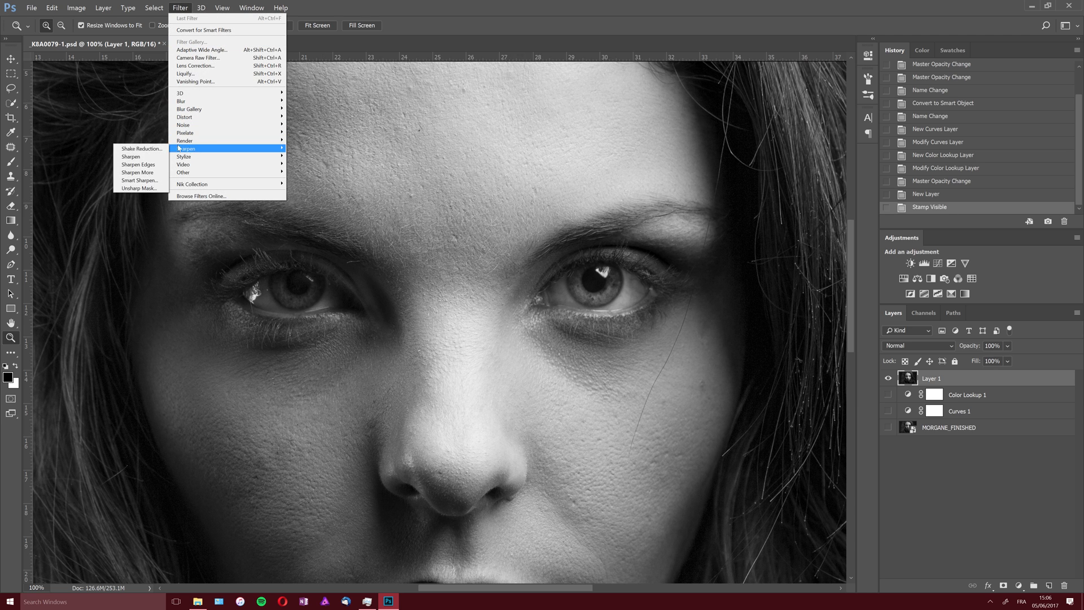
click(148, 172)
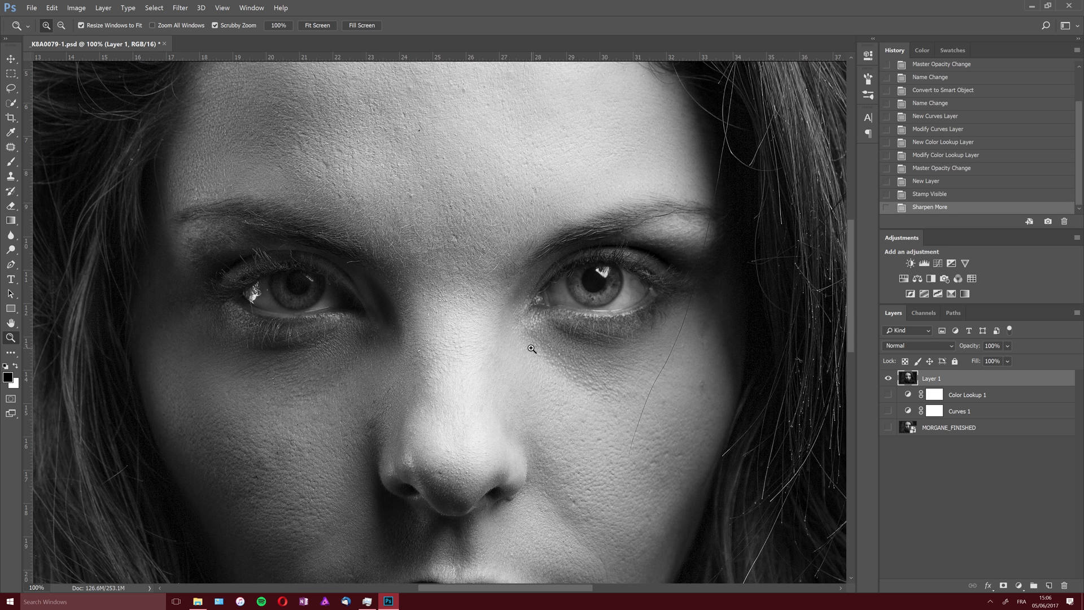
key(ctrl+z)
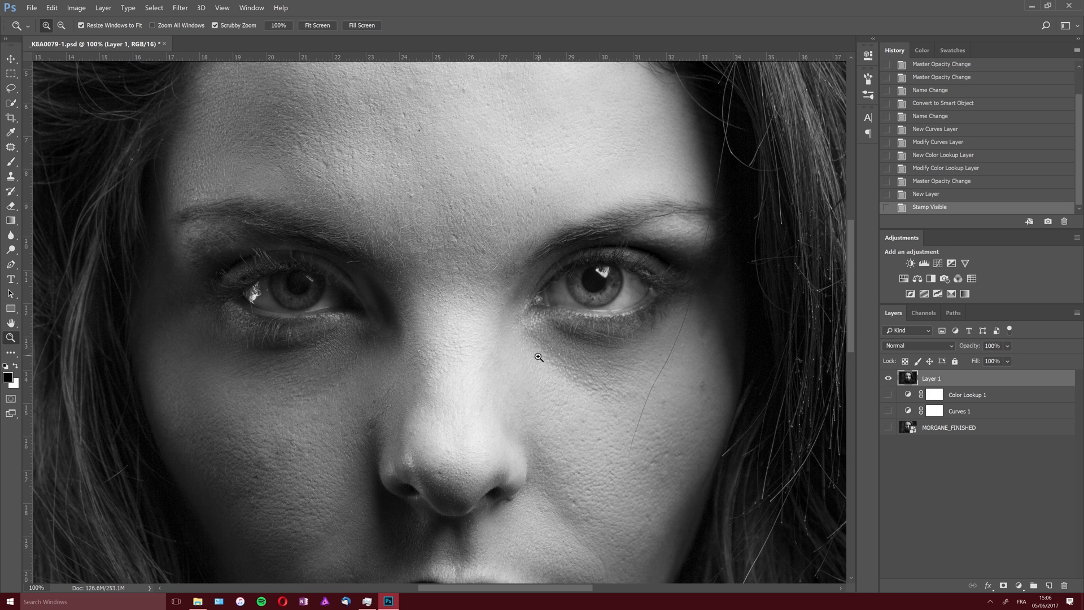
- Open Layer 1 in the Camera Raw Filter and set the sharpening Masking to 55 while previewing the edge mask
click(181, 8)
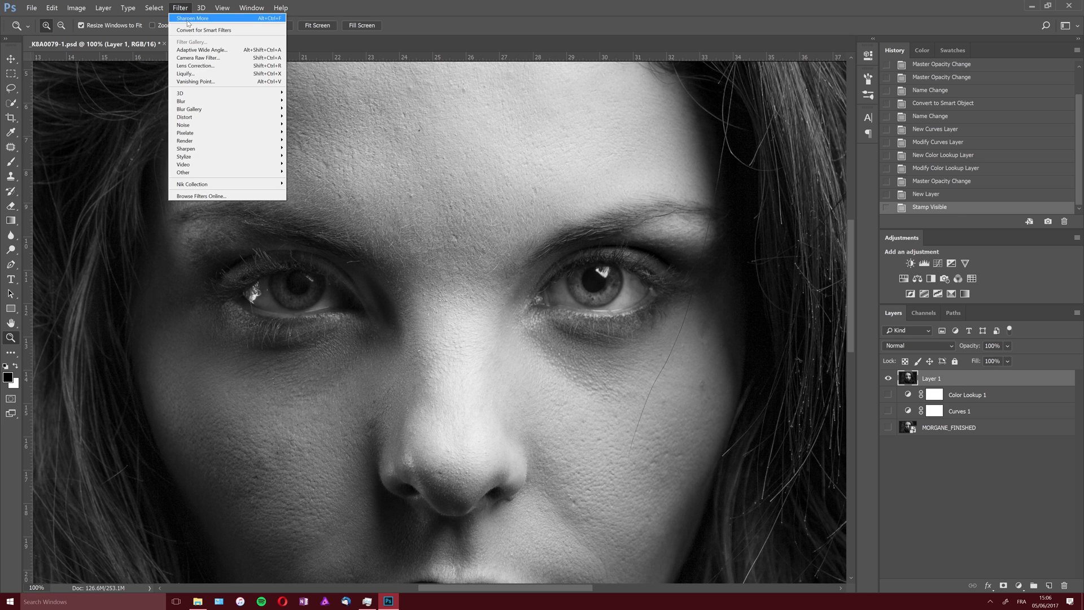
click(197, 59)
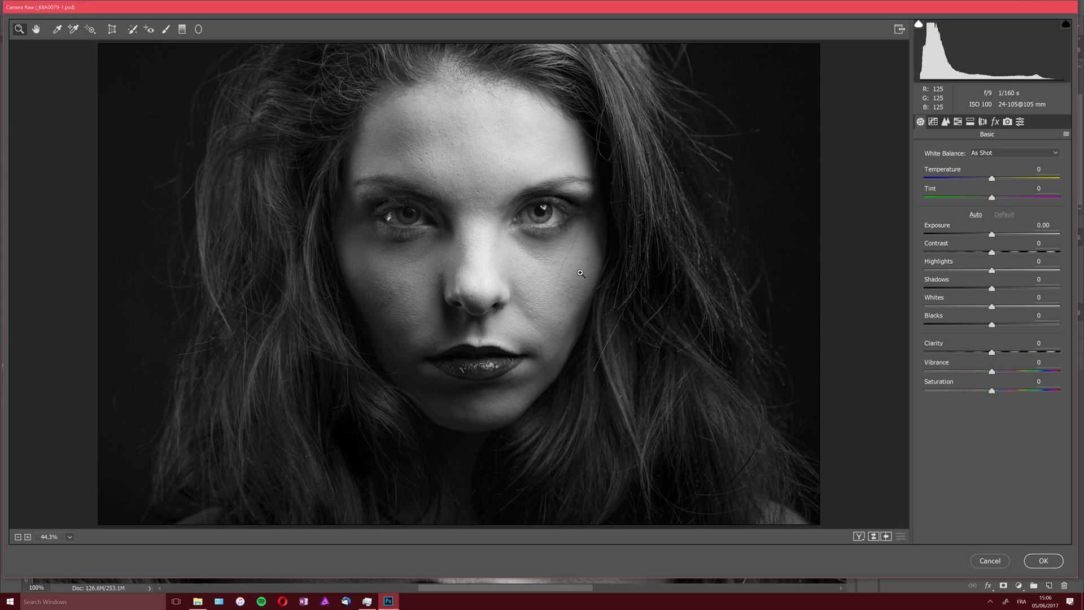
click(947, 123)
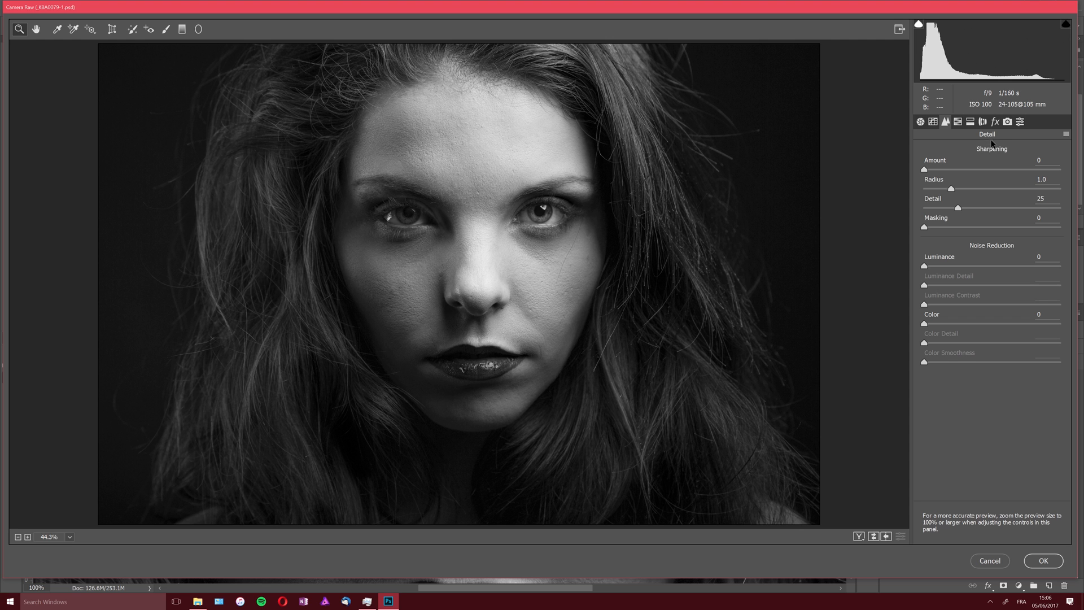
click(551, 226)
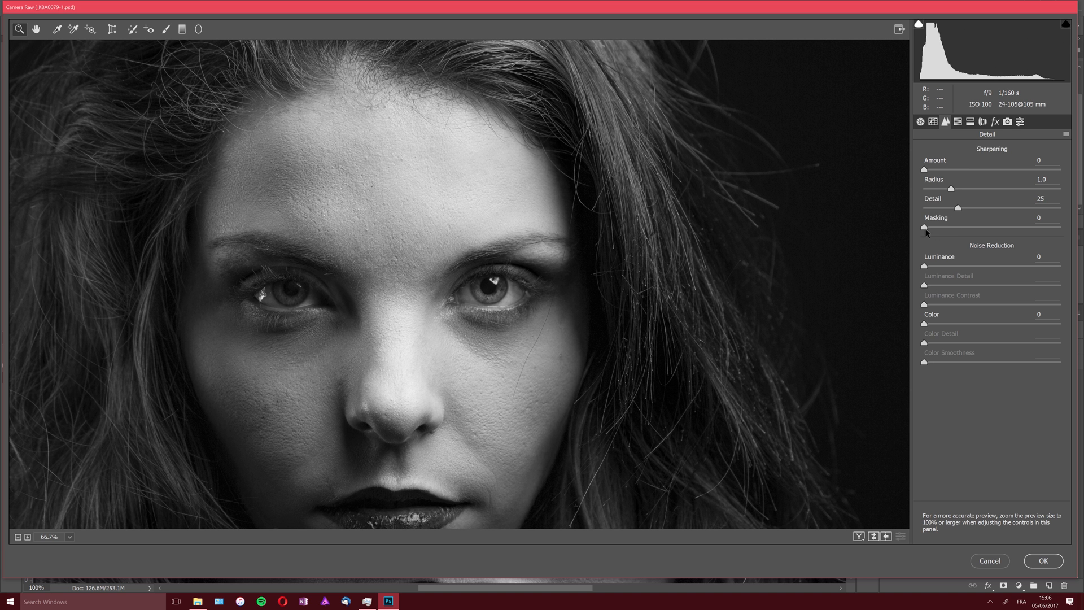
drag(925, 228, 1015, 239)
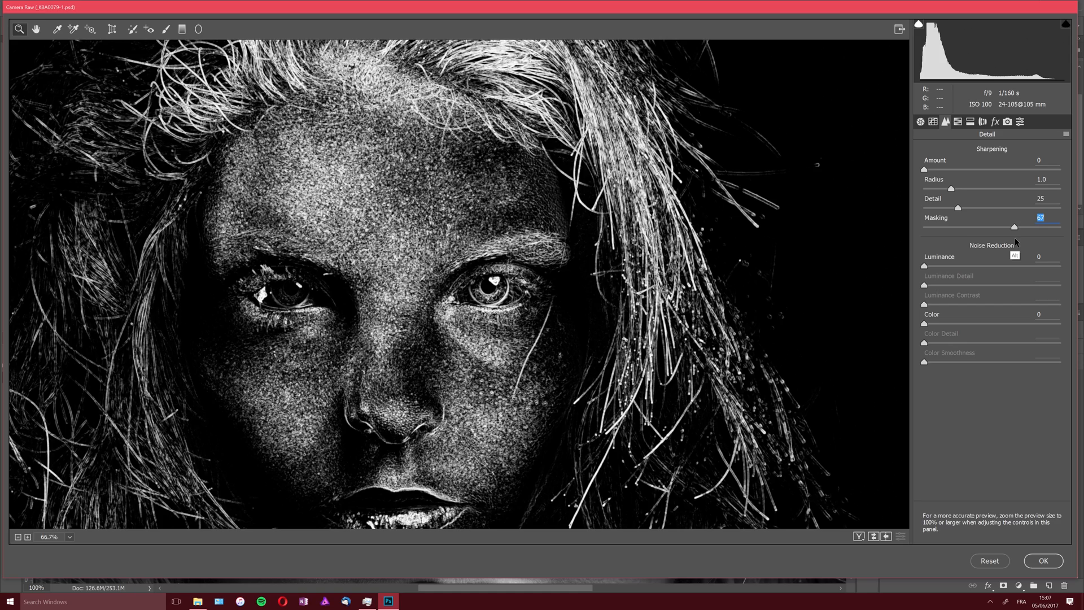
drag(1014, 226, 989, 239)
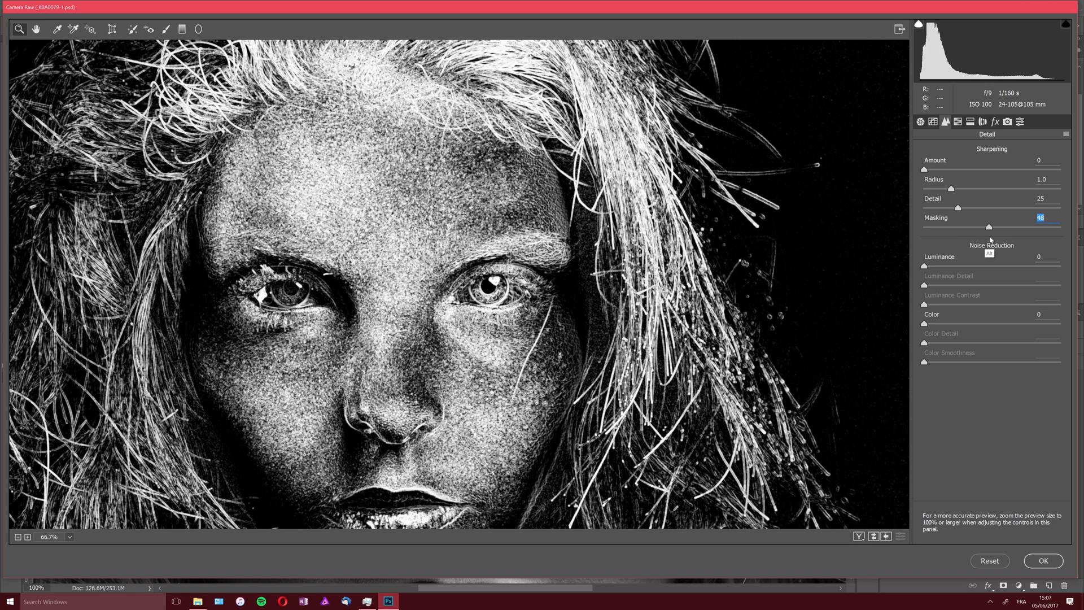
drag(963, 235, 964, 235)
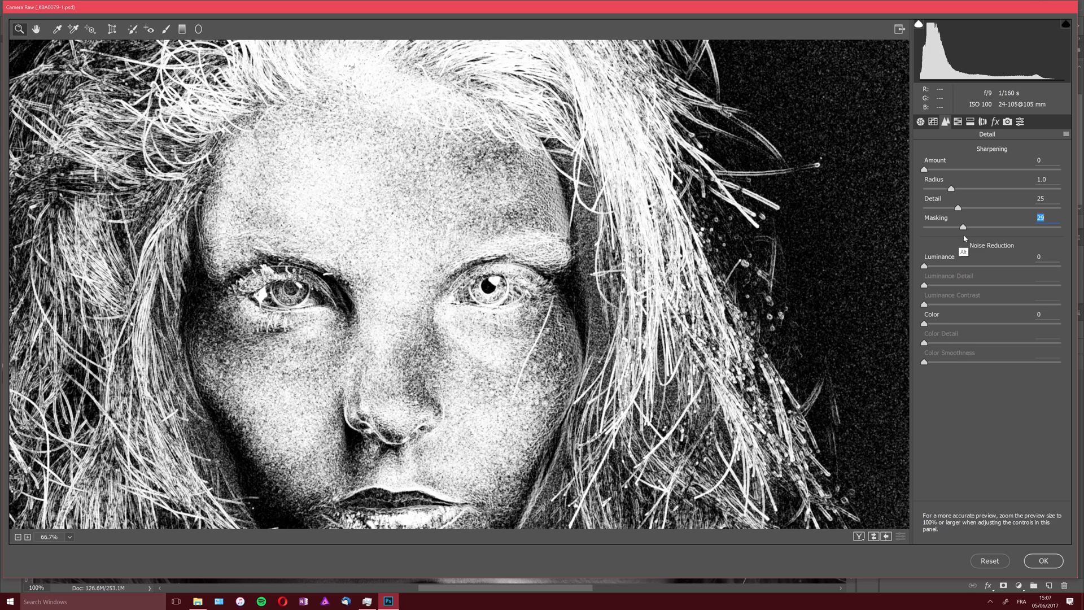
drag(964, 236, 999, 266)
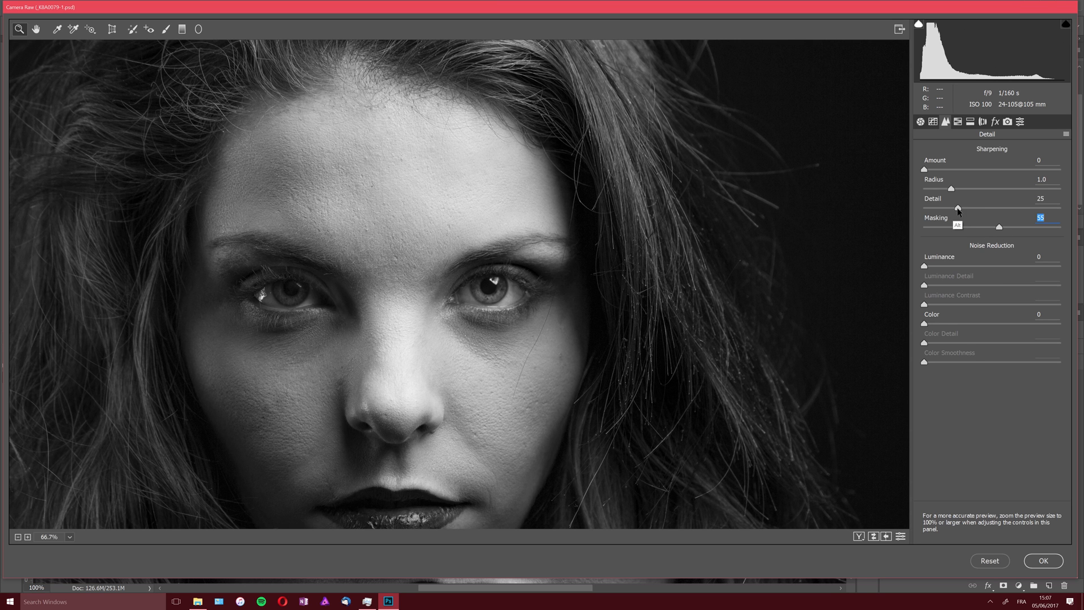
- Test the sharpening Detail up to 100 against the enlarged forehead texture and bring it down to 0
drag(958, 210, 932, 208)
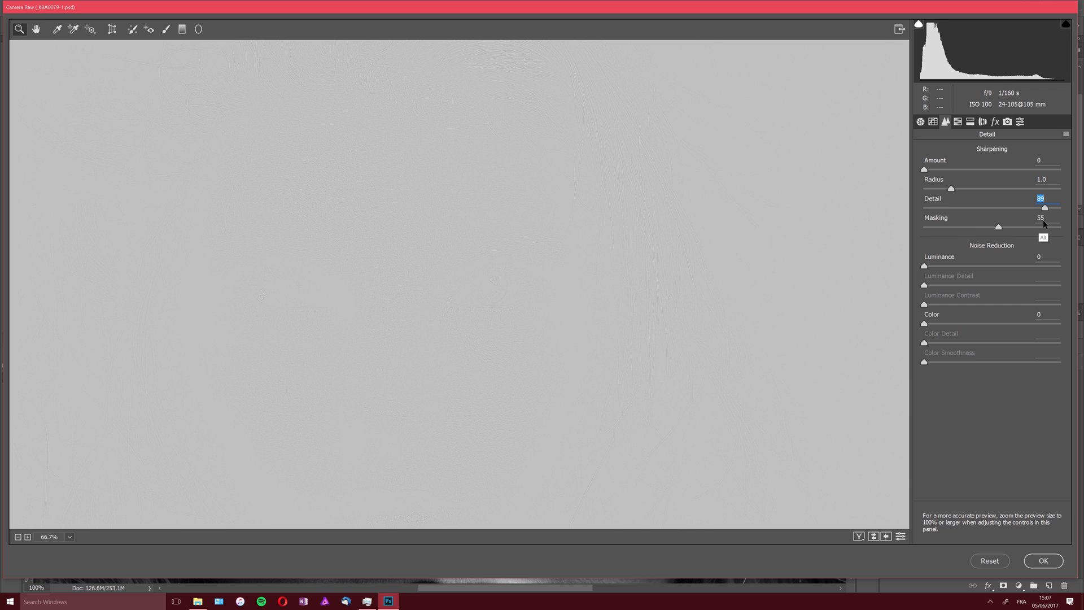
drag(1044, 208, 940, 208)
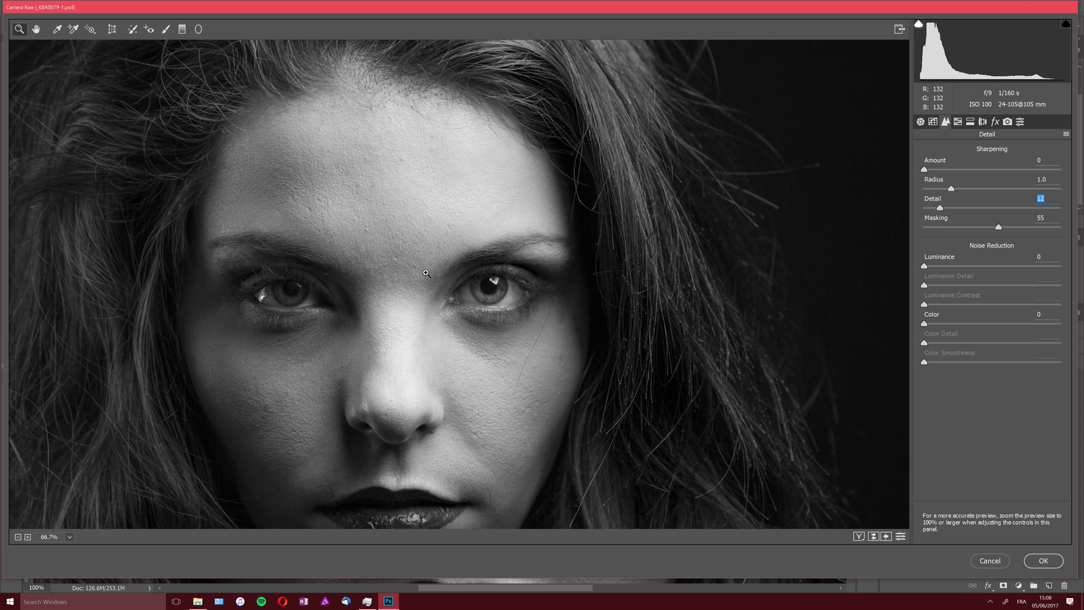
click(423, 267)
click(424, 265)
click(423, 265)
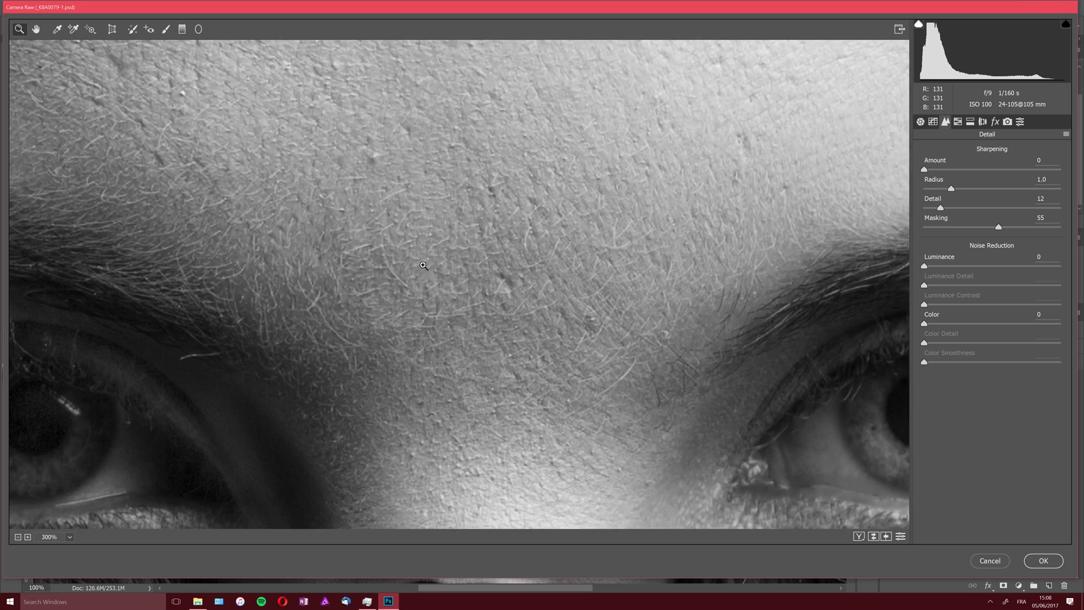
click(427, 268)
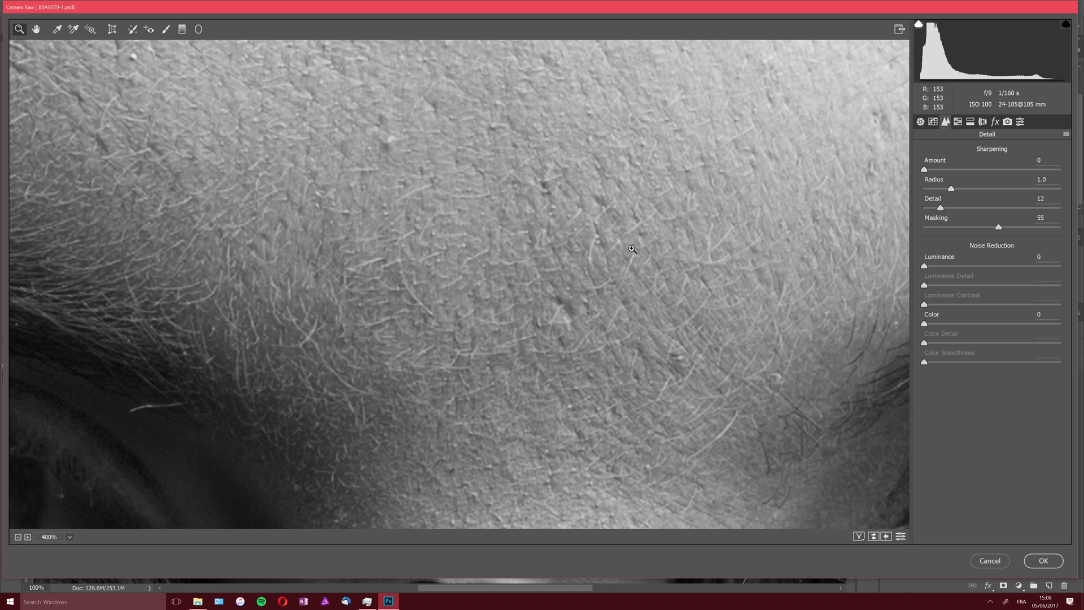
key(ctrl+plus)
key(alt)
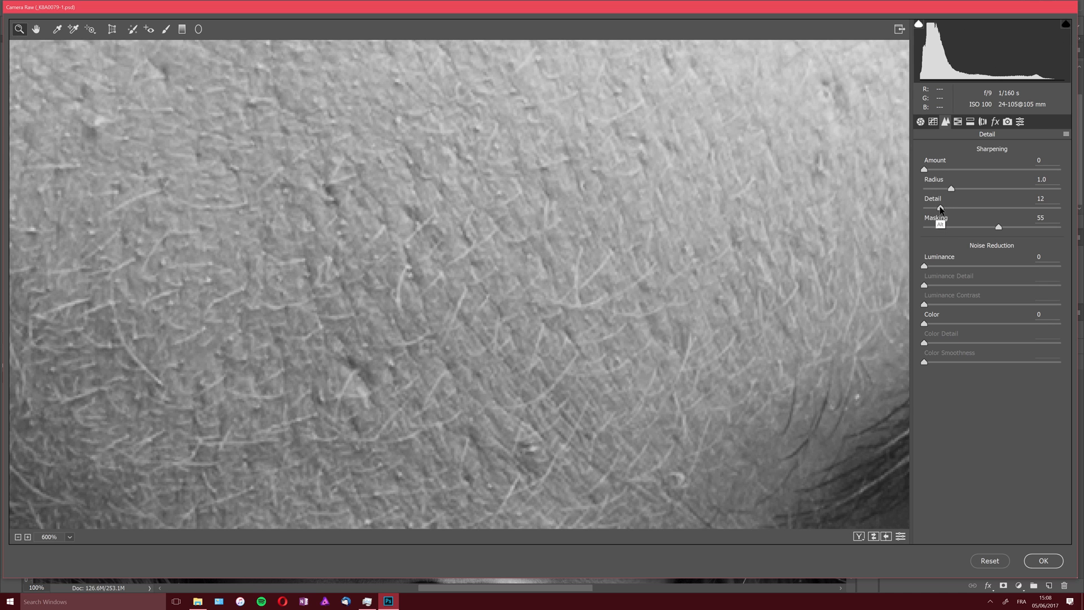
mouse_move(940, 209)
mouse_down()
mouse_move(919, 208)
mouse_move(958, 212)
mouse_up()
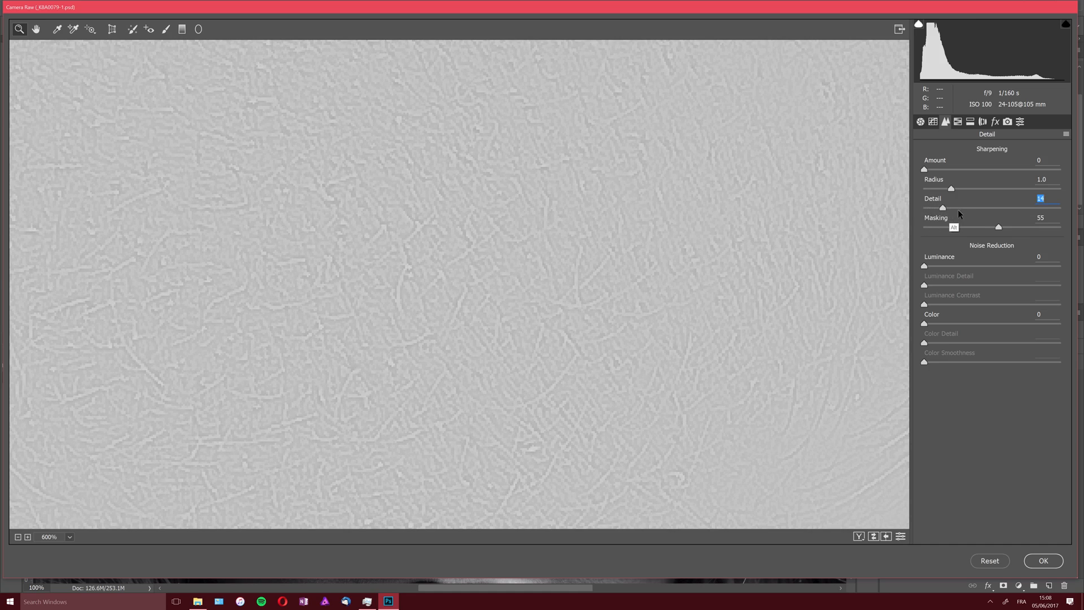
drag(1041, 217, 1068, 223)
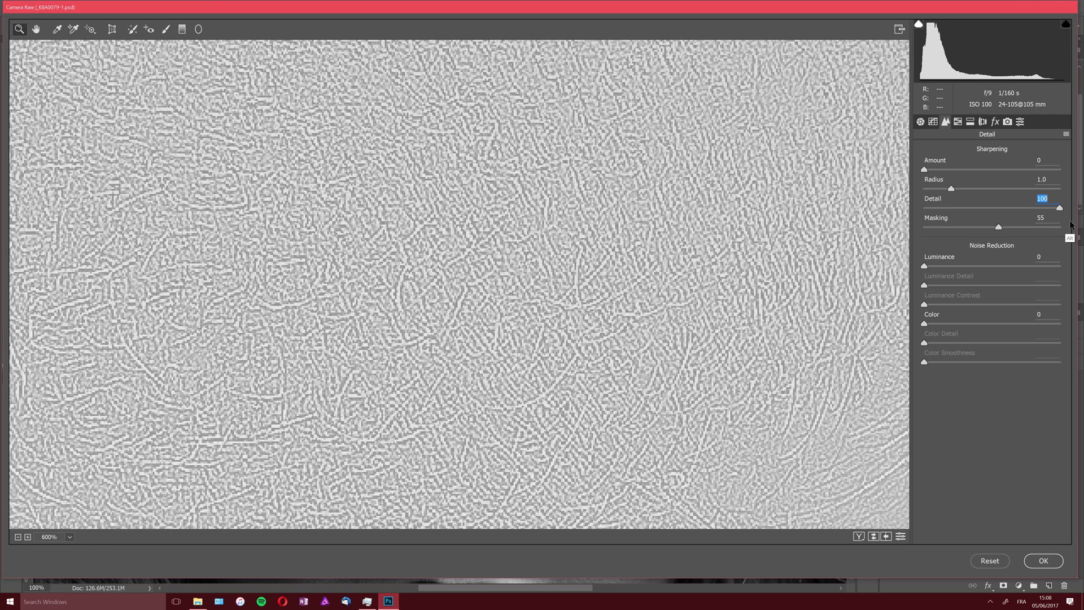
drag(1072, 224, 972, 215)
drag(1059, 208, 919, 205)
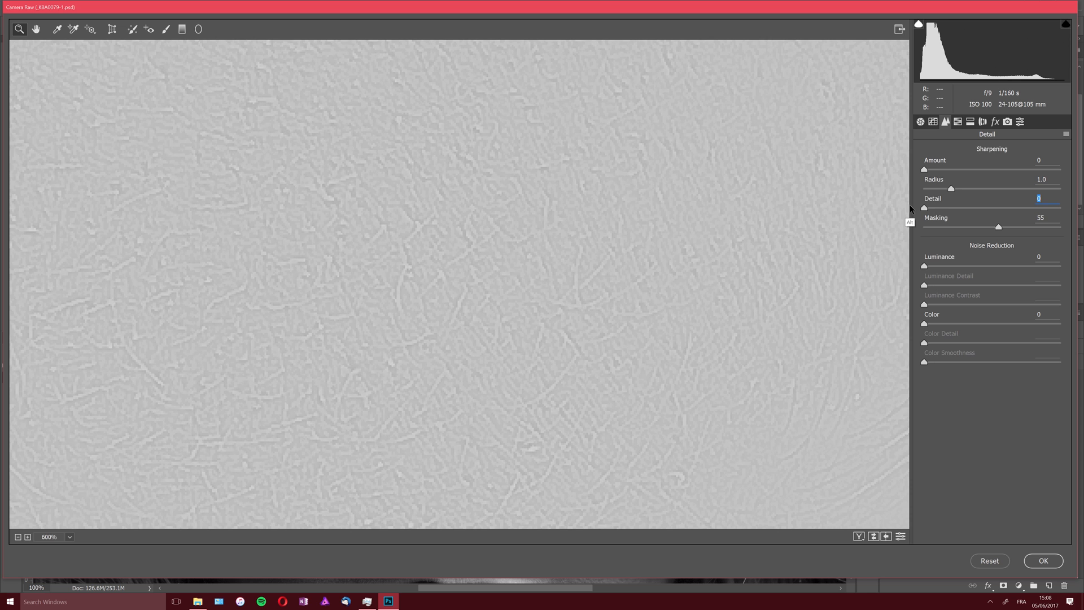
- Compare several sharpening Radius values in the grayscale preview of the forehead skin and set the Radius to 1.6
drag(951, 188, 951, 191)
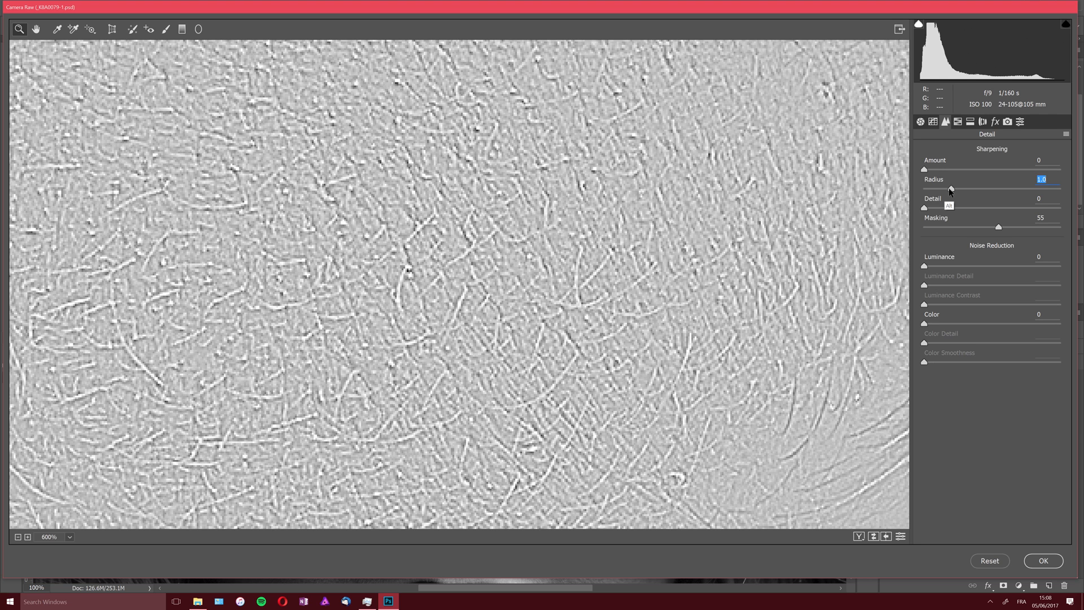
drag(951, 192, 995, 196)
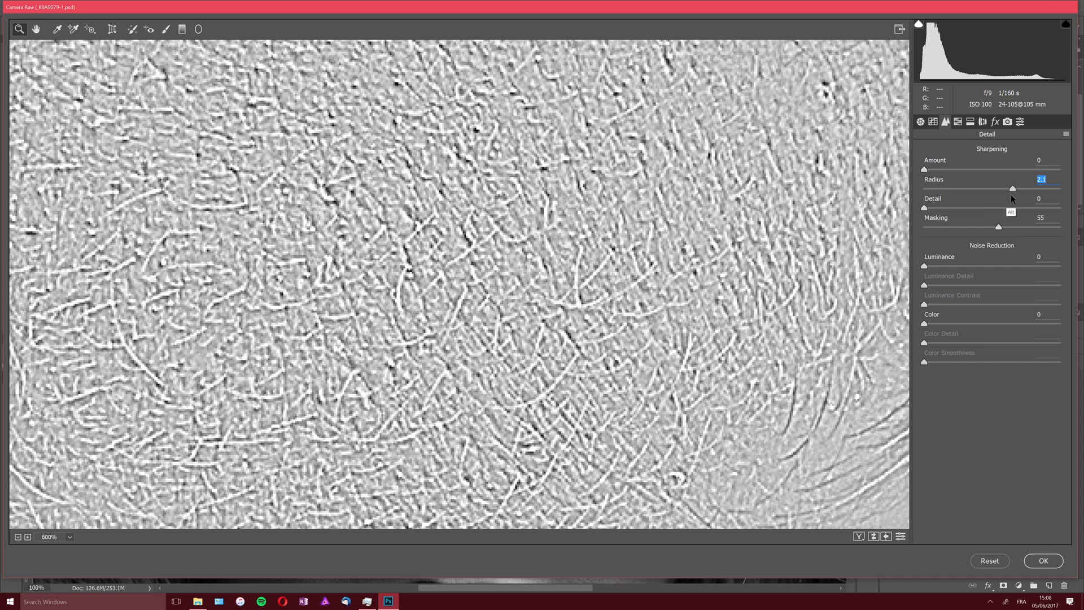
mouse_move(991, 194)
mouse_down()
mouse_move(970, 191)
mouse_move(1004, 200)
mouse_up()
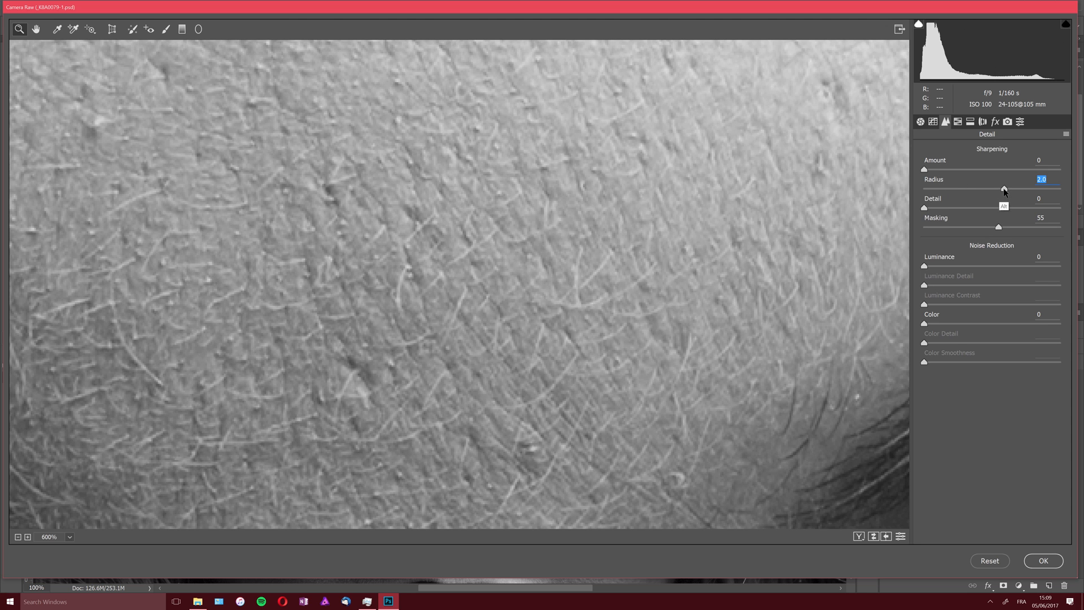
drag(1004, 188, 955, 194)
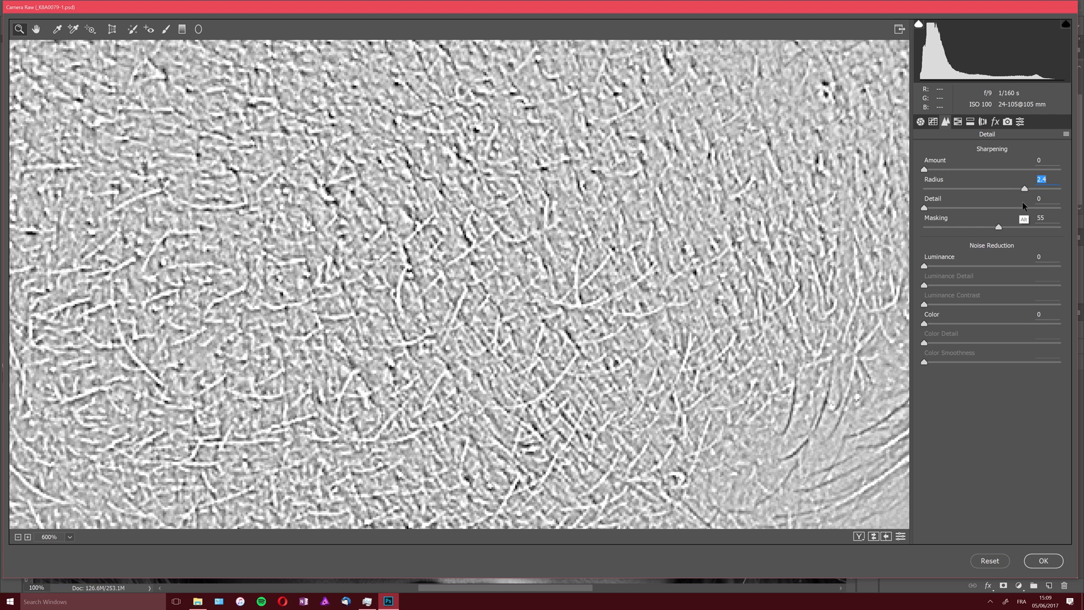
drag(1003, 197, 1033, 193)
drag(1040, 195, 985, 195)
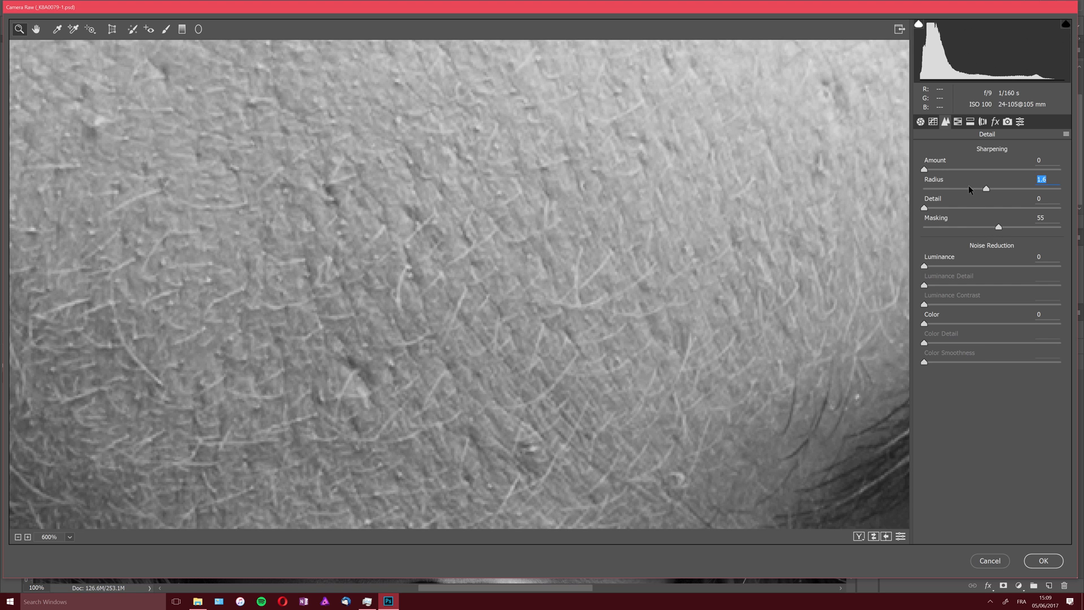
- Set the sharpening Amount to 91 while checking the forehead skin texture
key(alt)
drag(926, 172, 976, 173)
drag(1060, 172, 1004, 176)
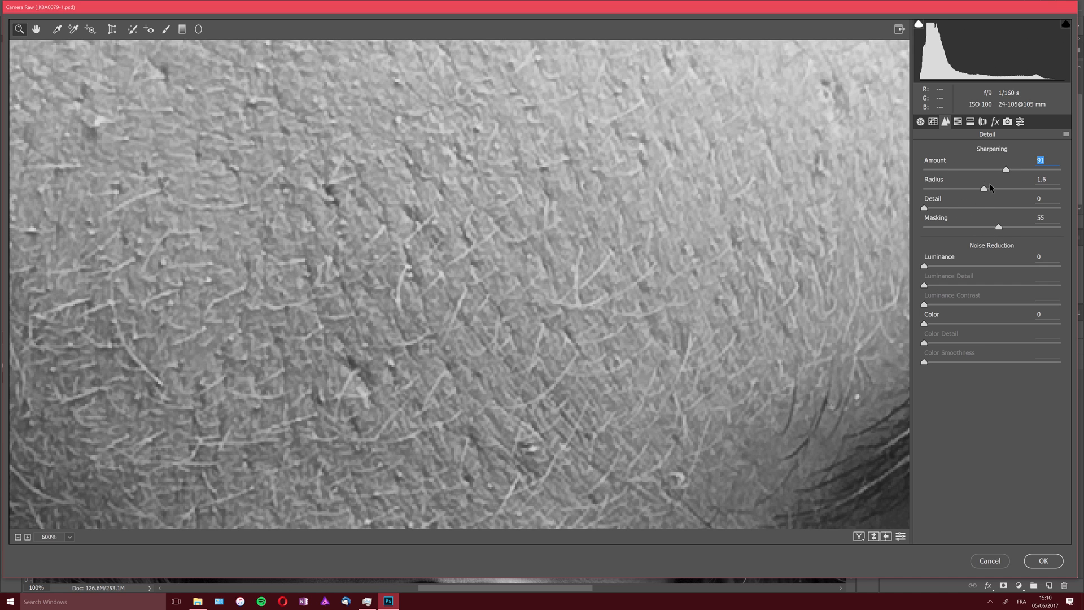
- Judge the sharpening around both eyes at 100% and set the Masking to 60
mouse_move(998, 227)
mouse_down()
mouse_move(973, 227)
mouse_move(1002, 227)
mouse_up()
alt+click(731, 310)
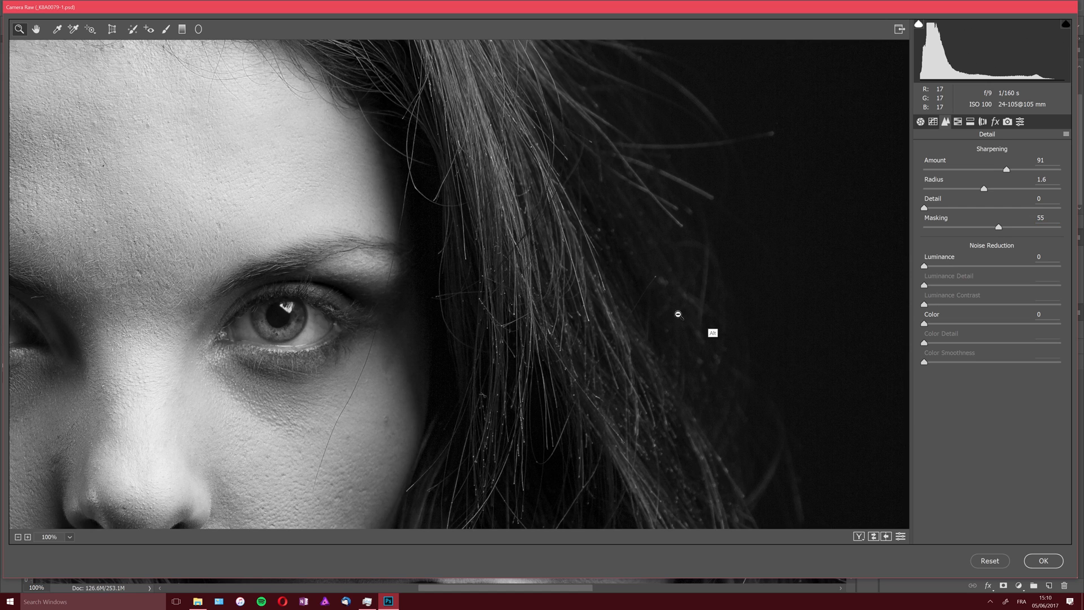
drag(261, 273, 658, 273)
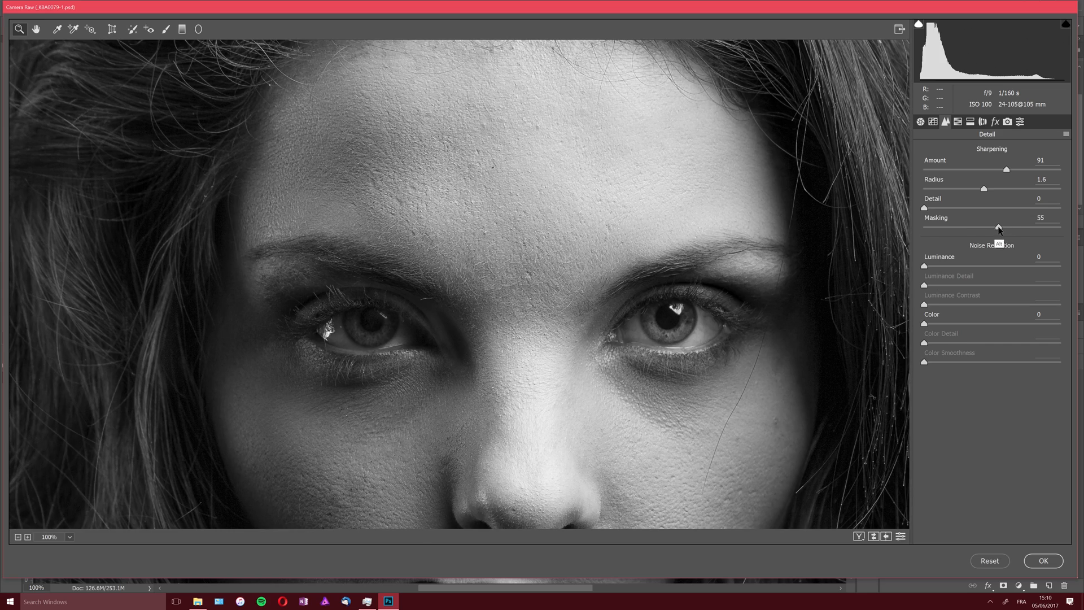
mouse_move(999, 228)
mouse_down()
mouse_move(1016, 230)
mouse_move(1004, 229)
mouse_up()
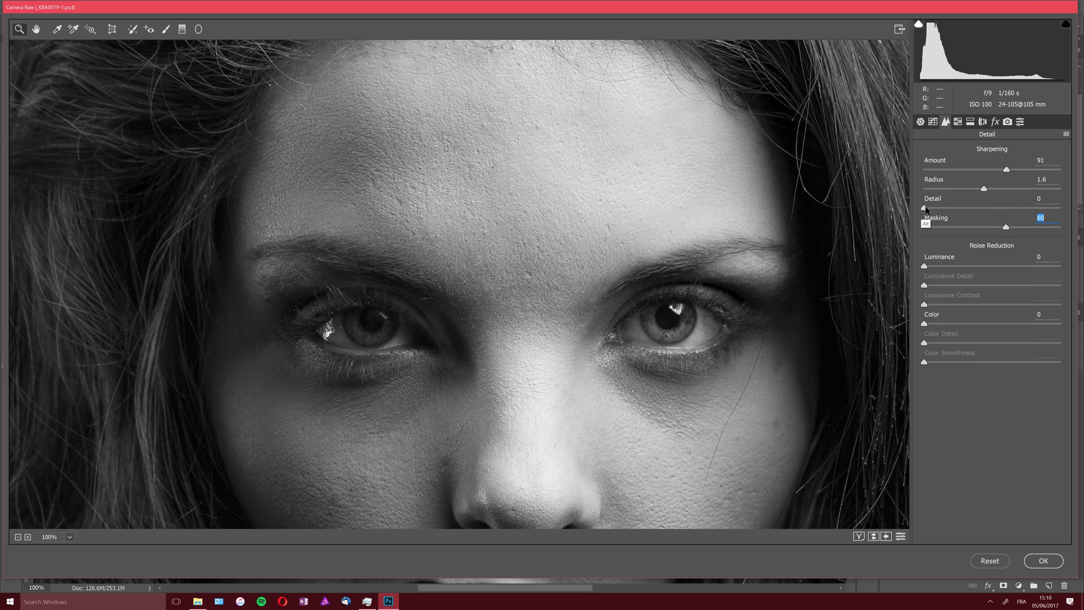
- Preview the sharpening Detail across its range on the eyes and forehead and set it to 19
drag(924, 208, 938, 211)
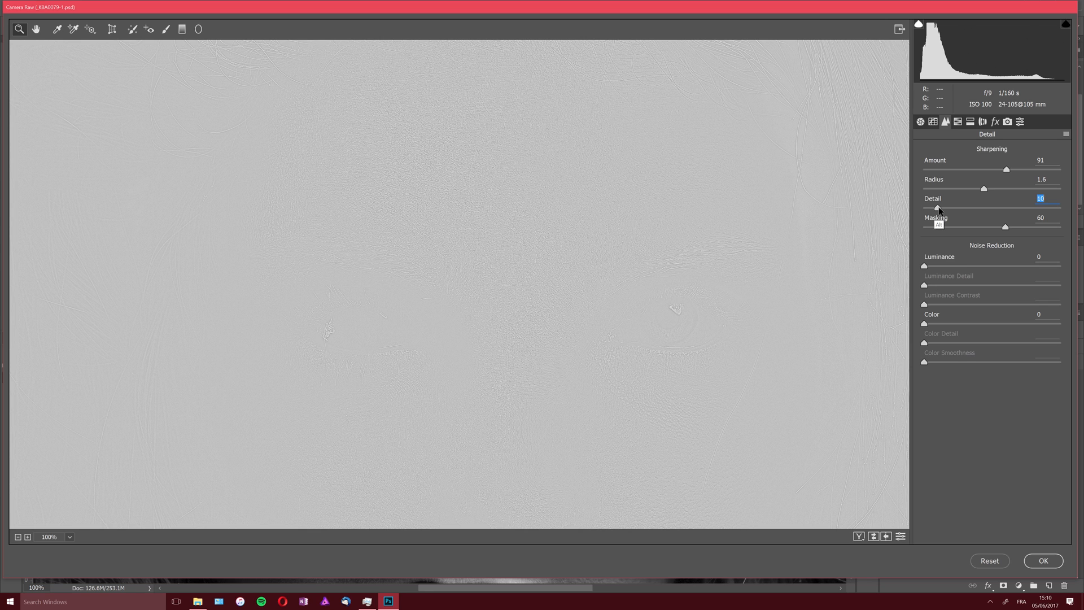
drag(939, 211, 1075, 224)
drag(1075, 225, 949, 211)
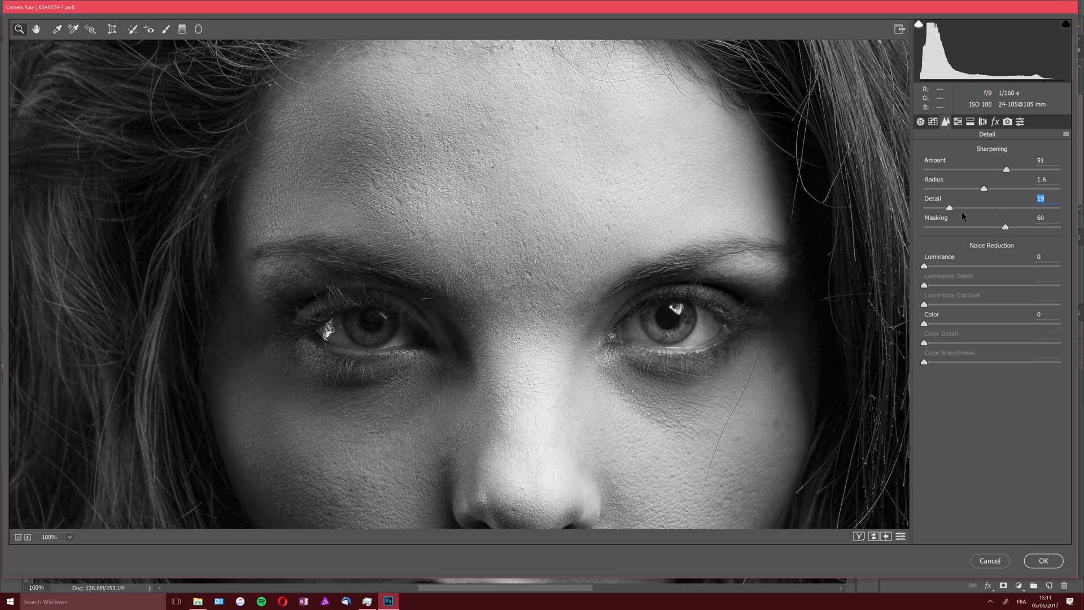
- Compare low and high sharpening Radius values in the preview of the eyes and set the Radius to 1.5
key(alt)
mouse_move(984, 191)
mouse_down()
mouse_move(1026, 194)
mouse_move(986, 193)
mouse_move(997, 196)
mouse_up()
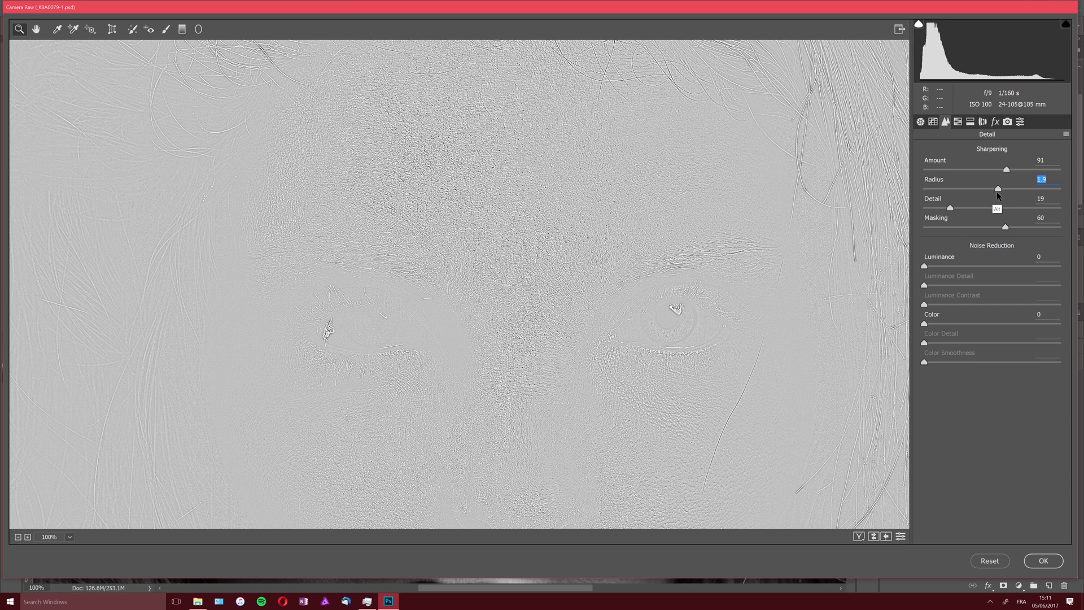
drag(997, 192, 1074, 198)
drag(1074, 195, 979, 190)
drag(977, 187, 1052, 187)
drag(957, 186, 986, 191)
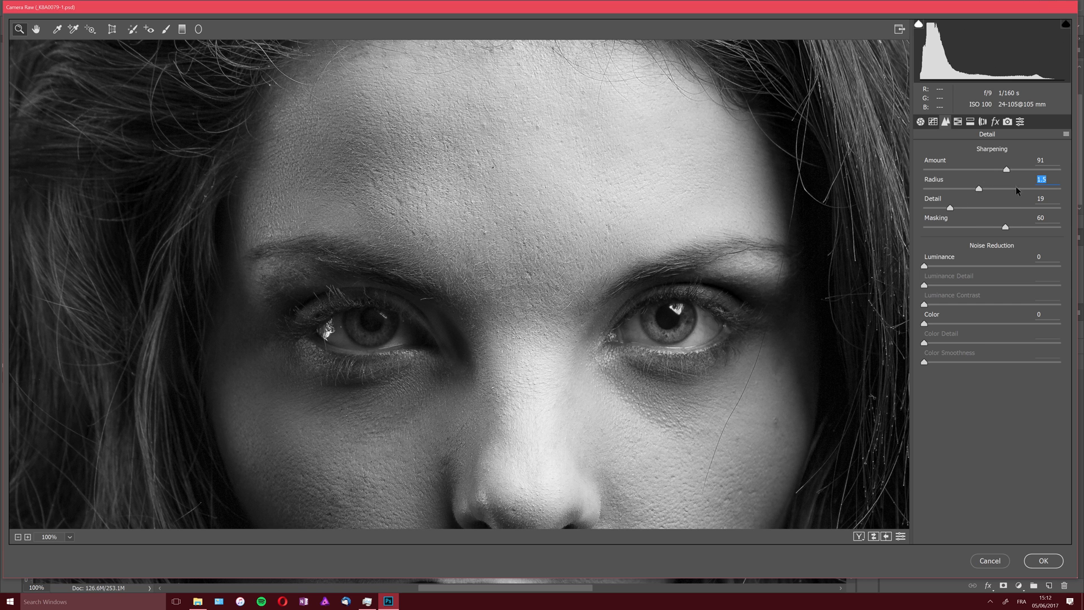
- Set the sharpening Amount to 150 and check the whole portrait
key(alt)
drag(1007, 171, 1011, 173)
click(981, 169)
drag(936, 168, 1063, 186)
click(17, 537)
click(17, 537)
click(17, 537)
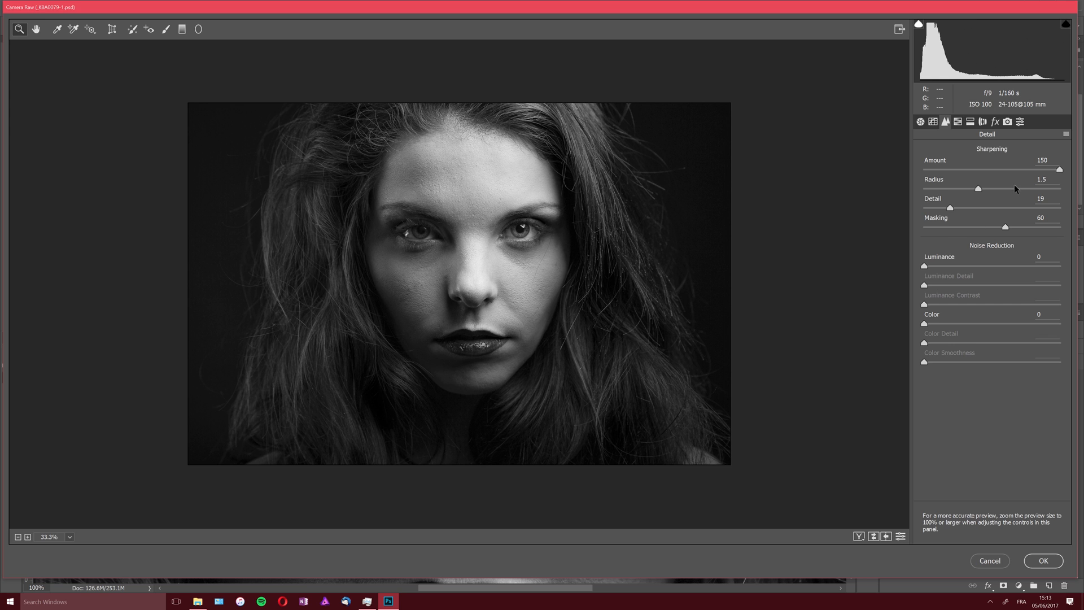
- Try sharpening with Radius 3.0 and Detail 100, inspect the face at 100%, and discard the Camera Raw Filter changes
drag(1031, 191, 1060, 189)
drag(953, 206, 1068, 210)
click(69, 536)
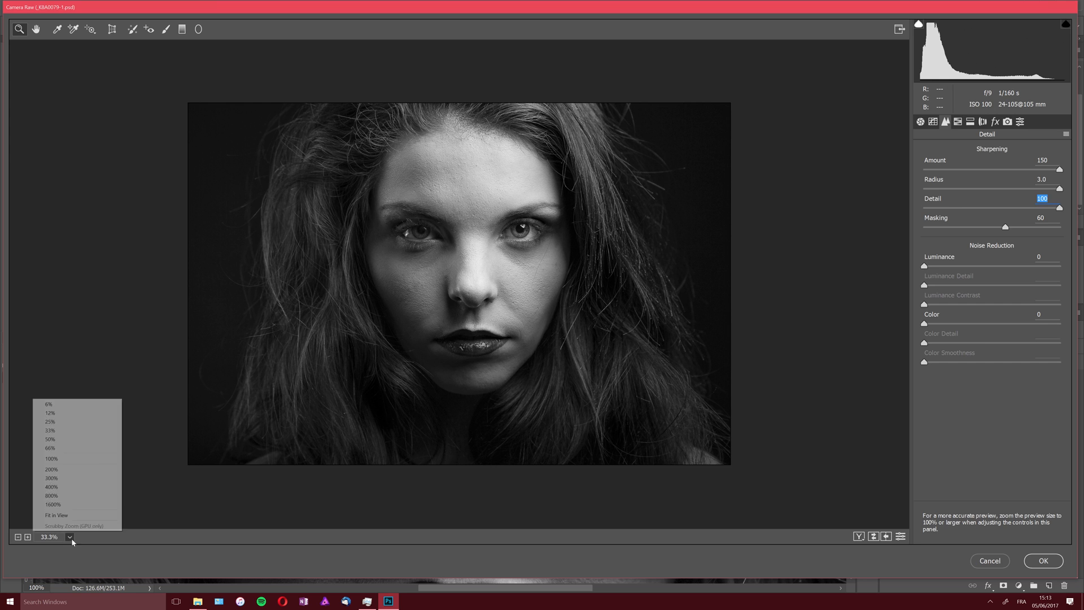
click(86, 458)
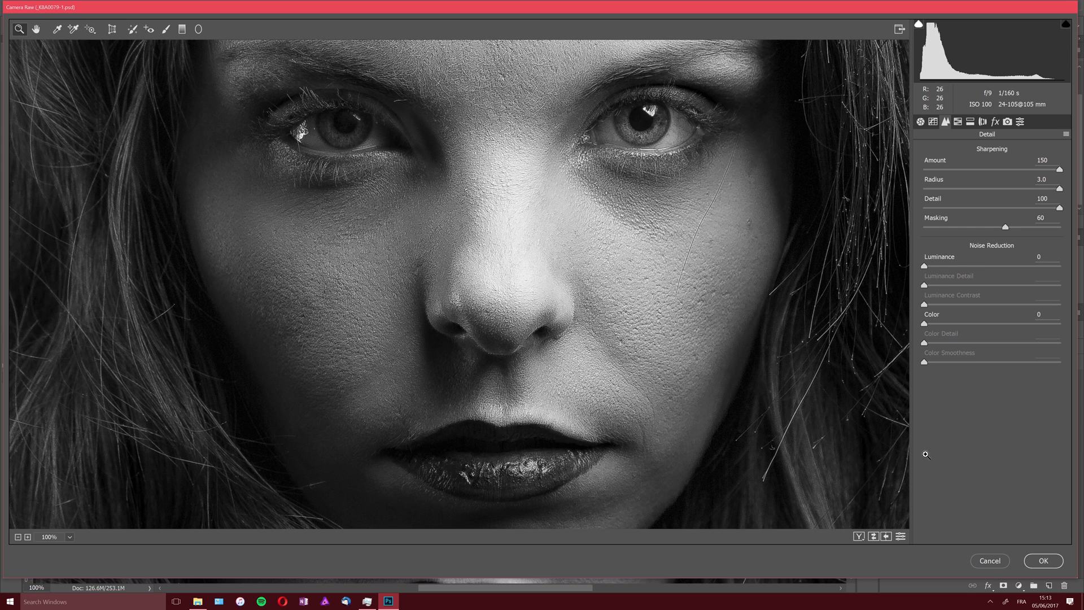
click(989, 561)
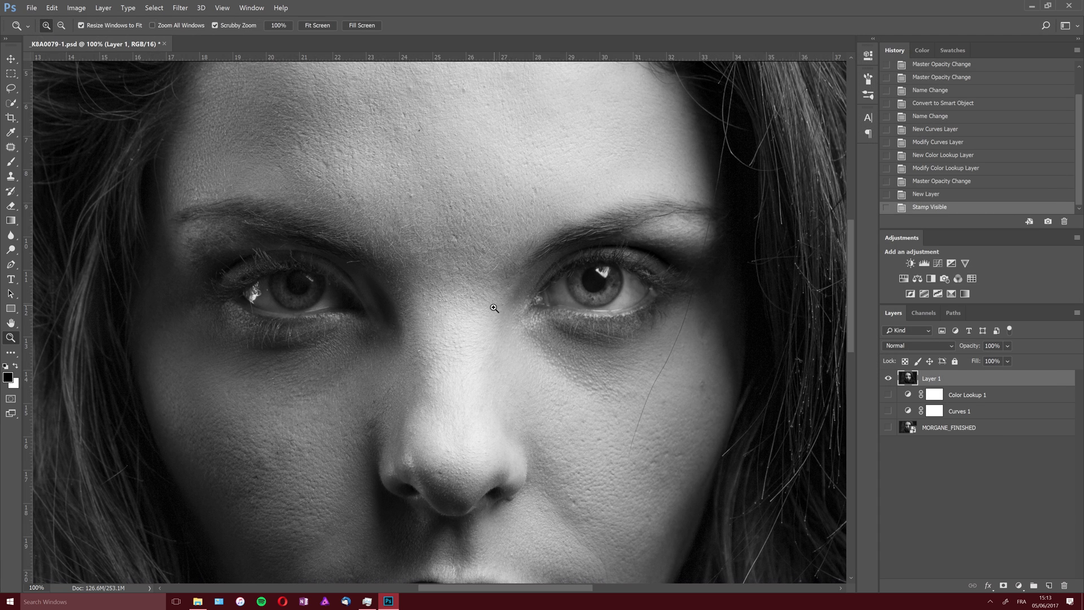
- Resize the image proportionally to a height of 1500 pixels with a resolution of 72 pixels/inch
alt+click(485, 373)
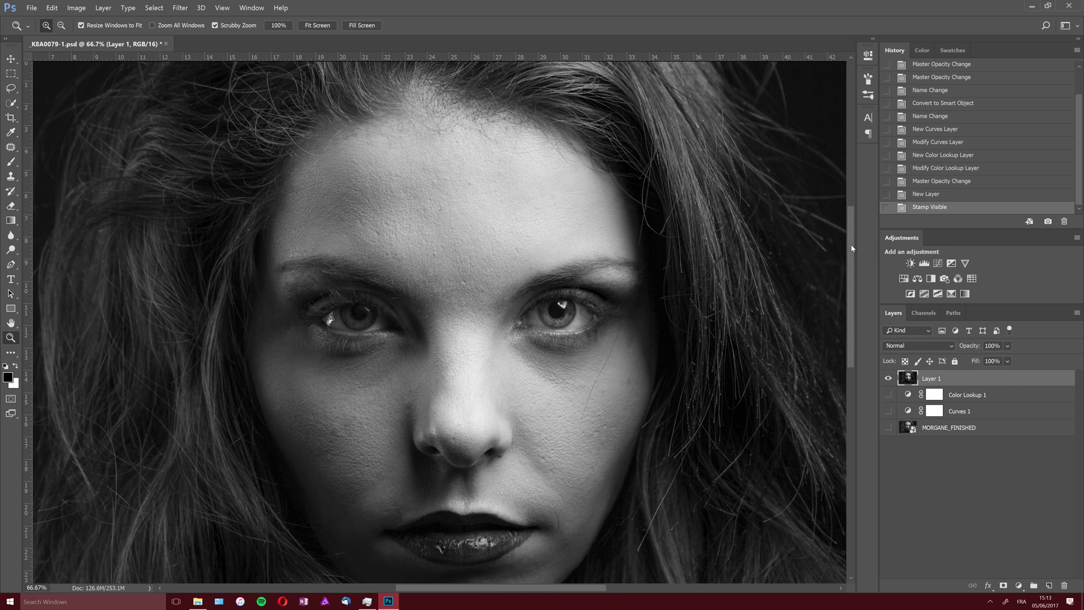
drag(850, 243, 849, 263)
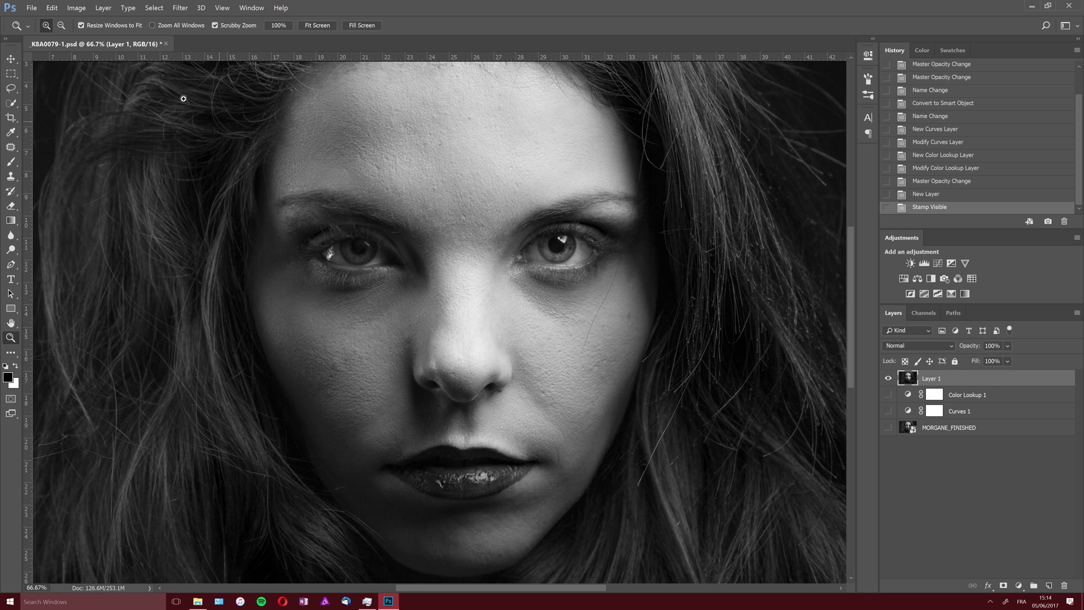
click(77, 8)
click(83, 69)
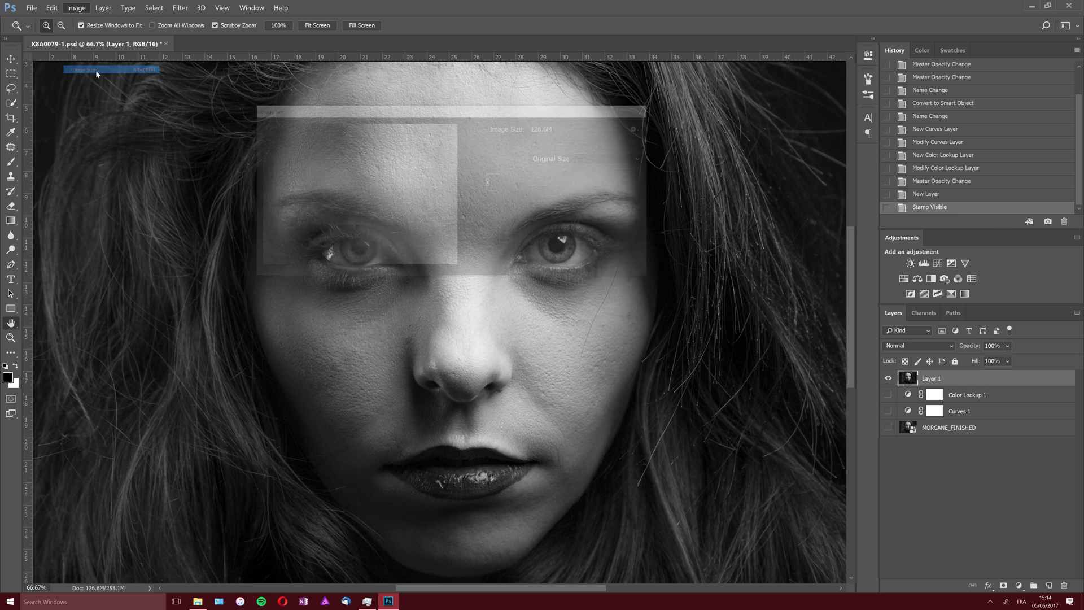
double_click(543, 206)
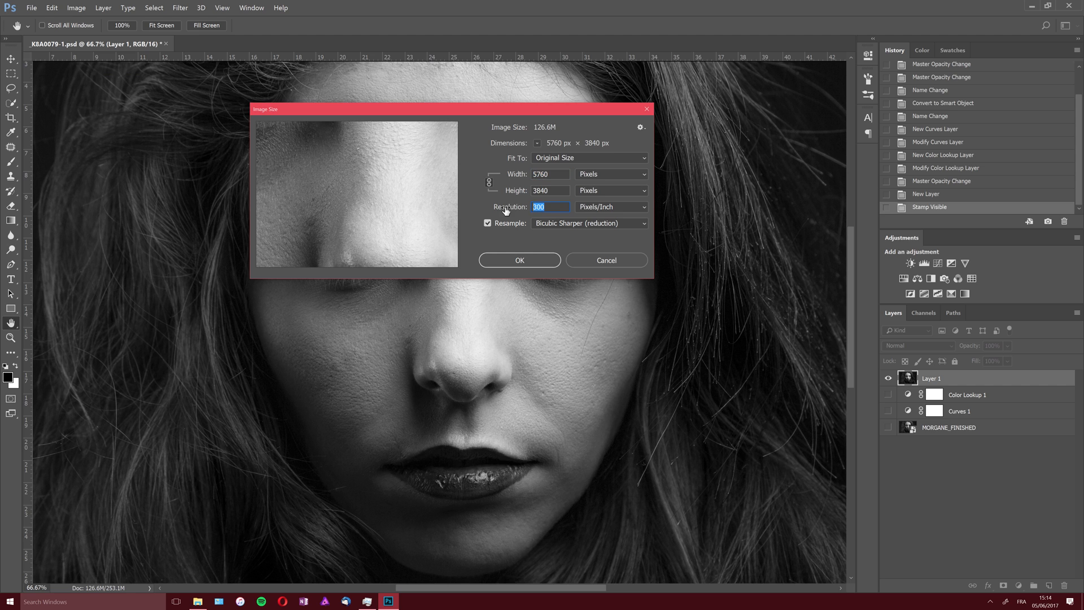
text(72)
click(507, 192)
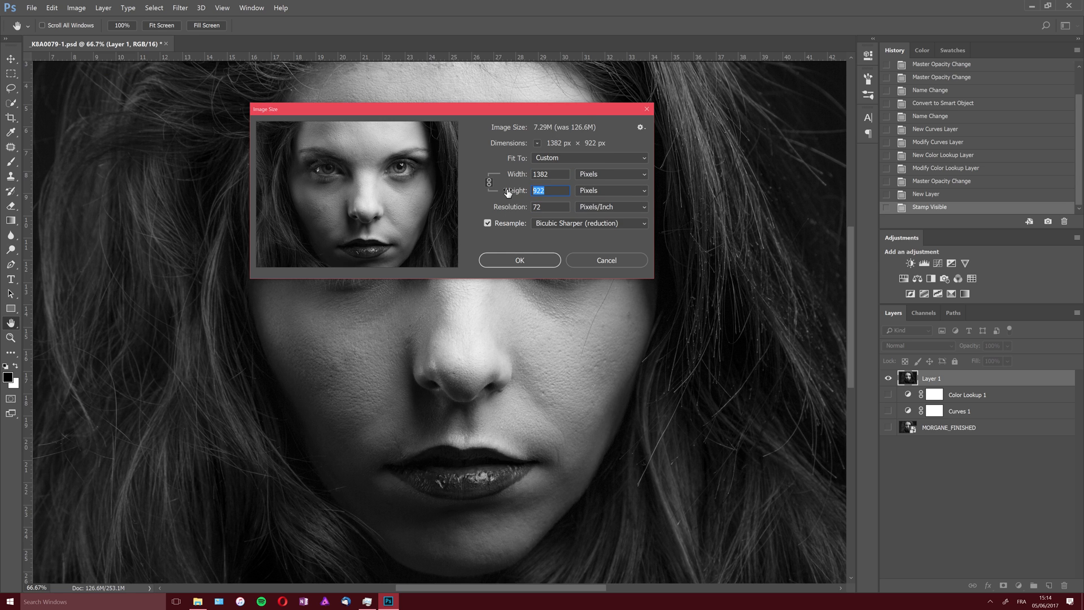
text(1500)
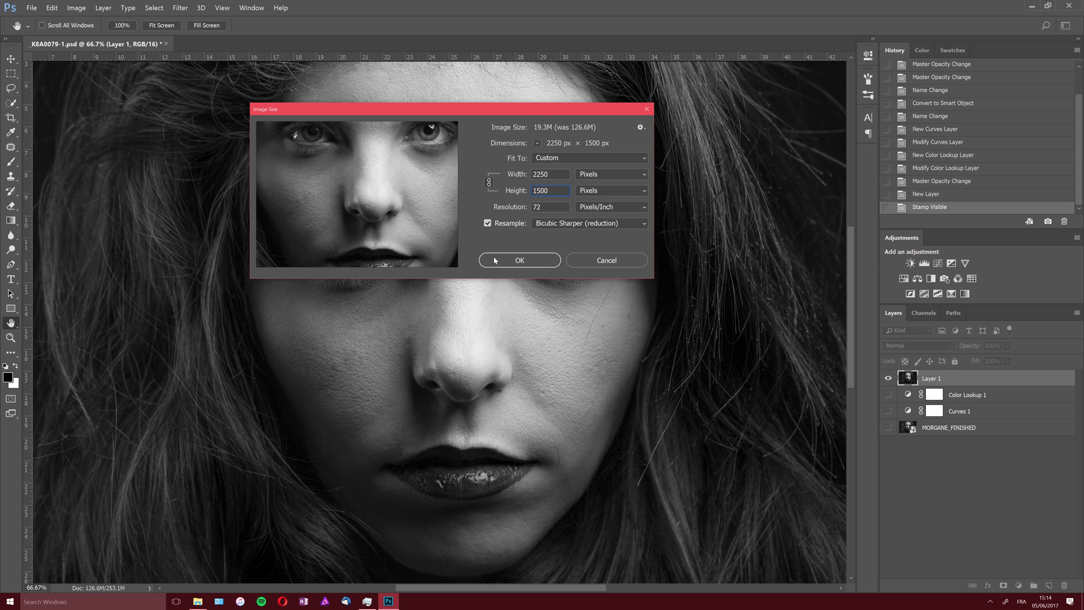
click(541, 259)
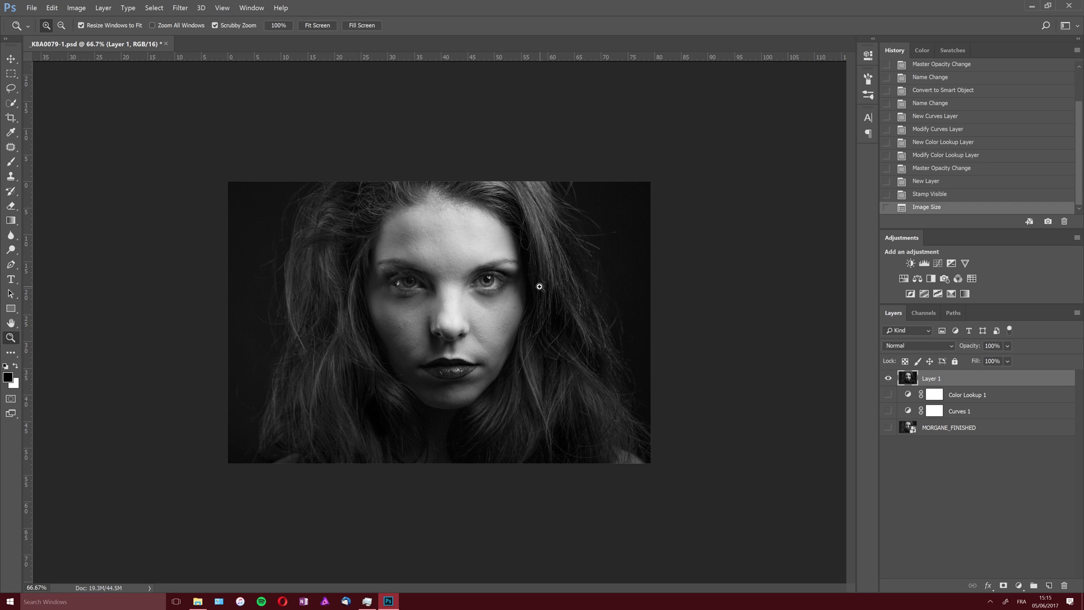
- Check the resized portrait at 100% and save the document
double_click(11, 337)
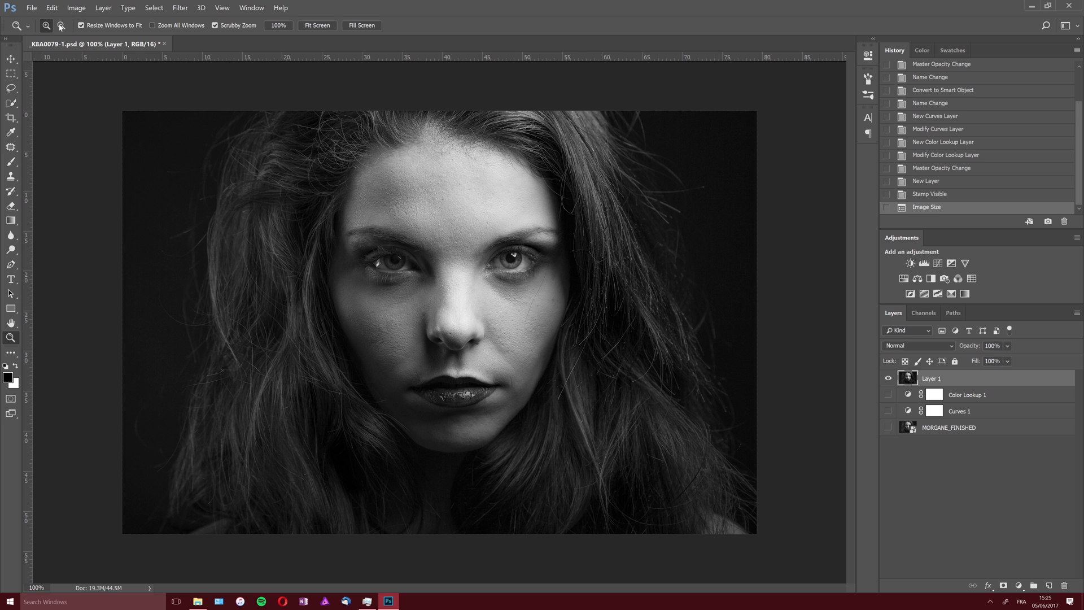
click(31, 8)
click(42, 94)
- Open the Export As settings for the portrait and enlarge the dialog to get a bigger preview
click(31, 8)
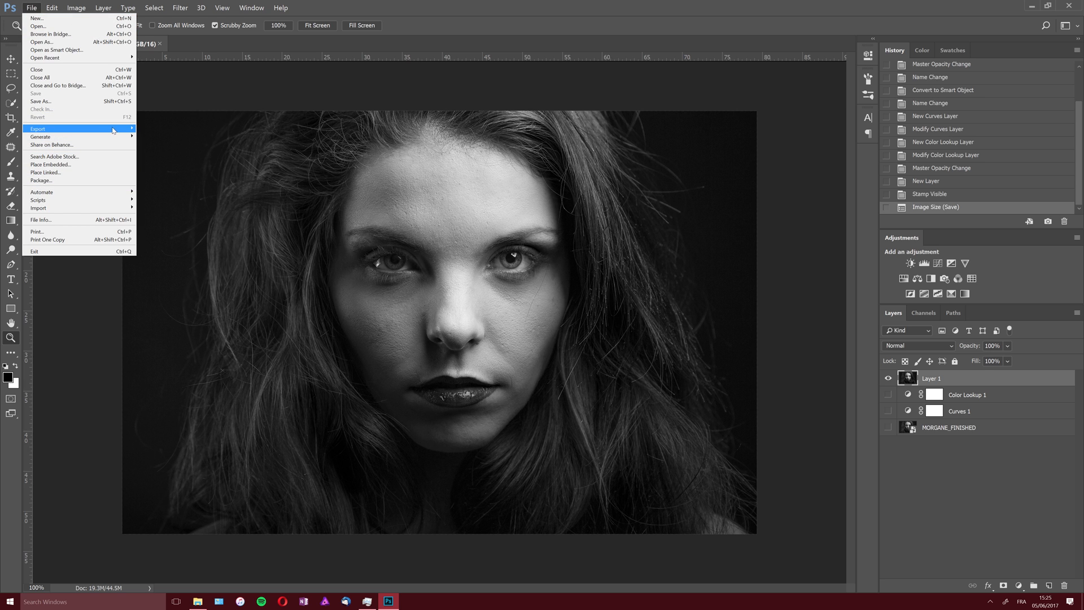
mouse_move(120, 133)
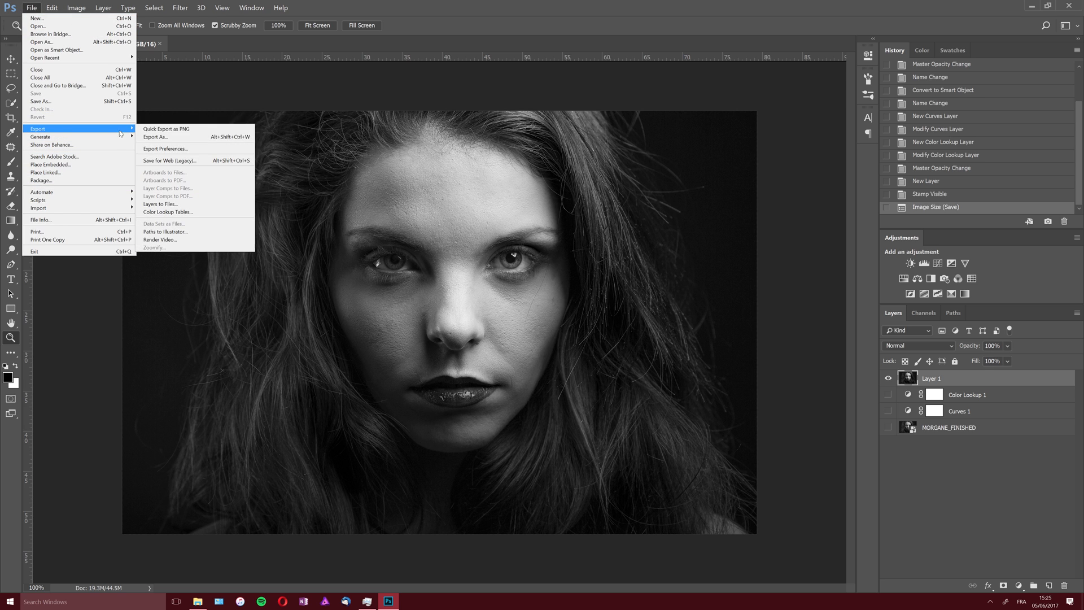
click(216, 139)
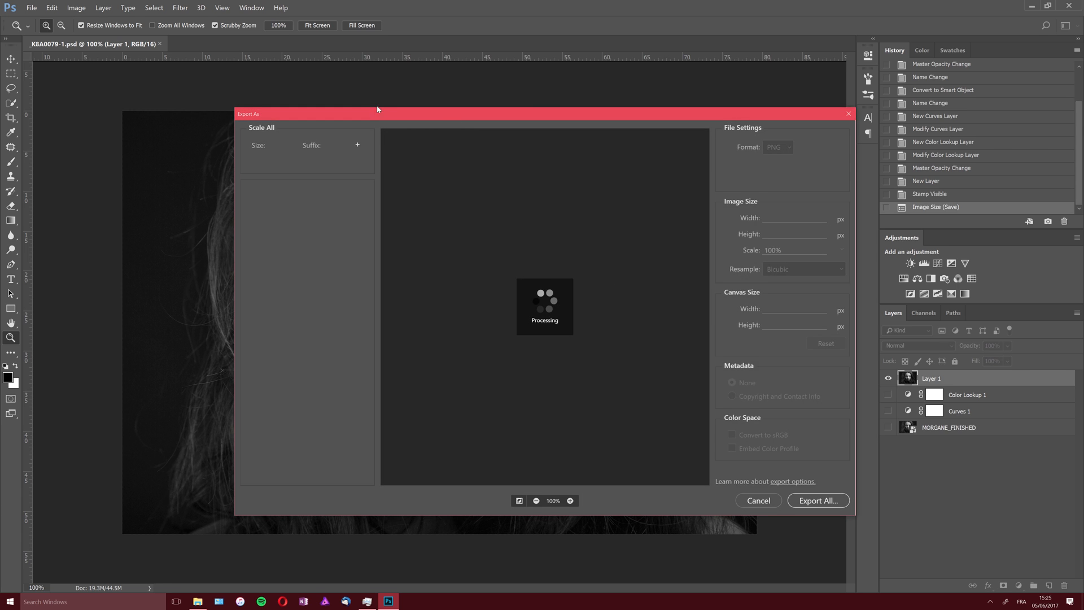
drag(364, 109, 170, 14)
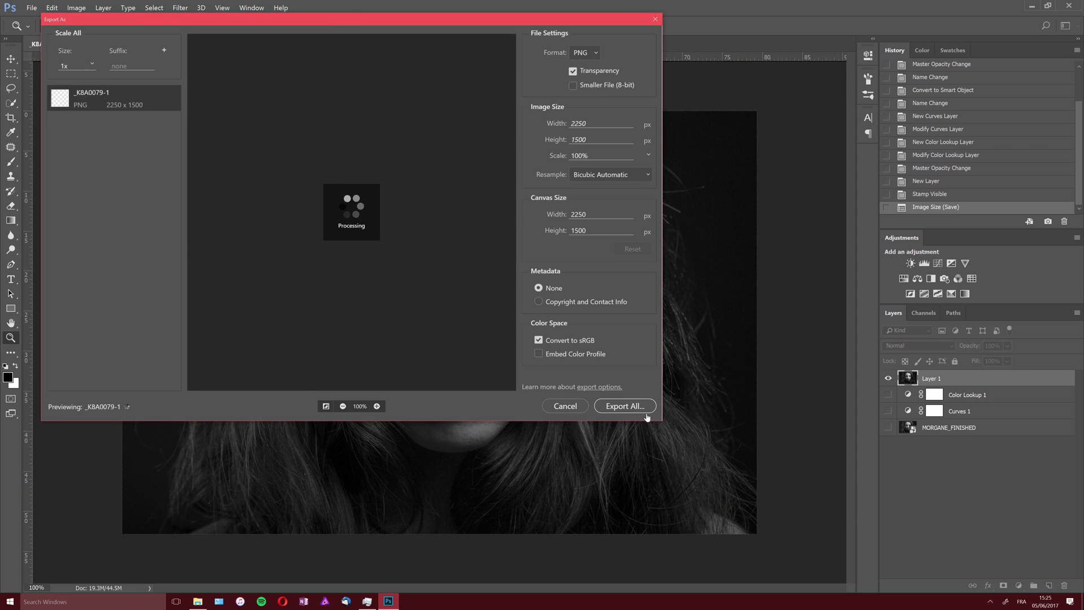
drag(658, 419, 952, 543)
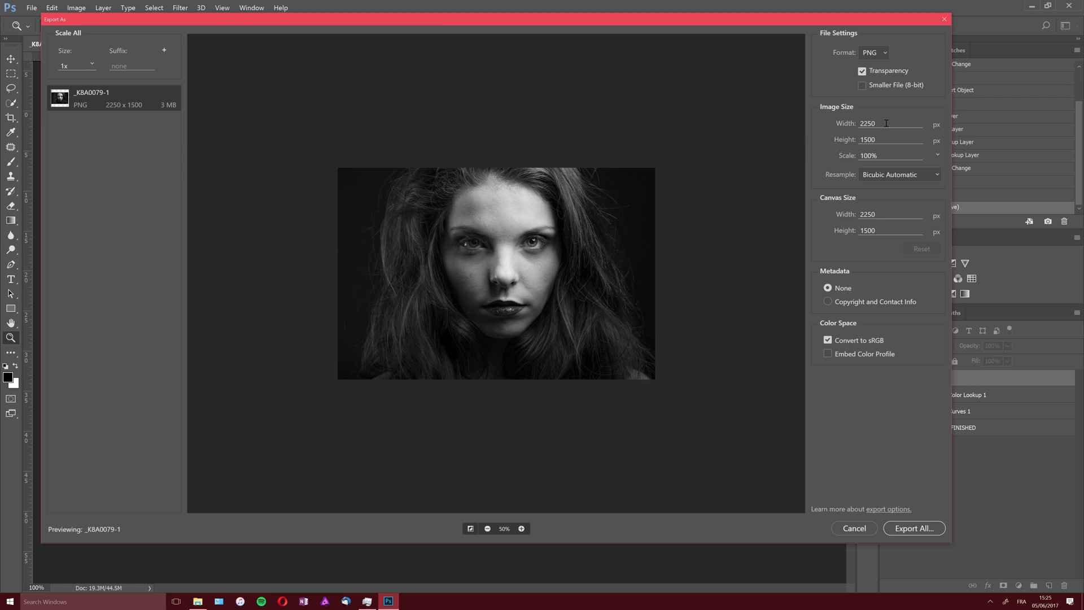
- Review the export width, height and resampling methods, keeping Bicubic Automatic selected
double_click(861, 123)
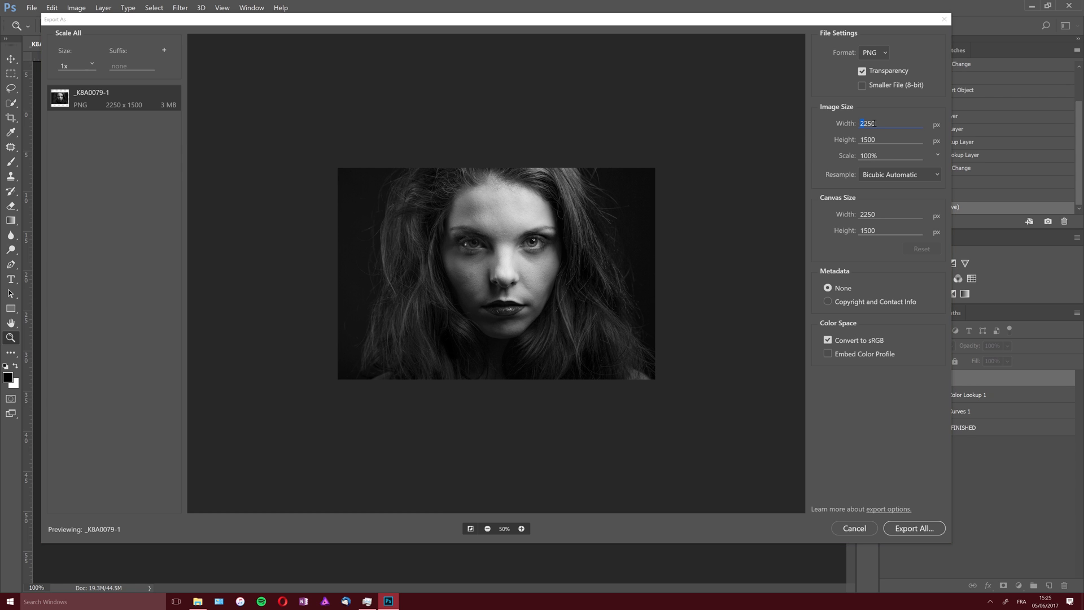
click(874, 139)
click(881, 173)
click(870, 176)
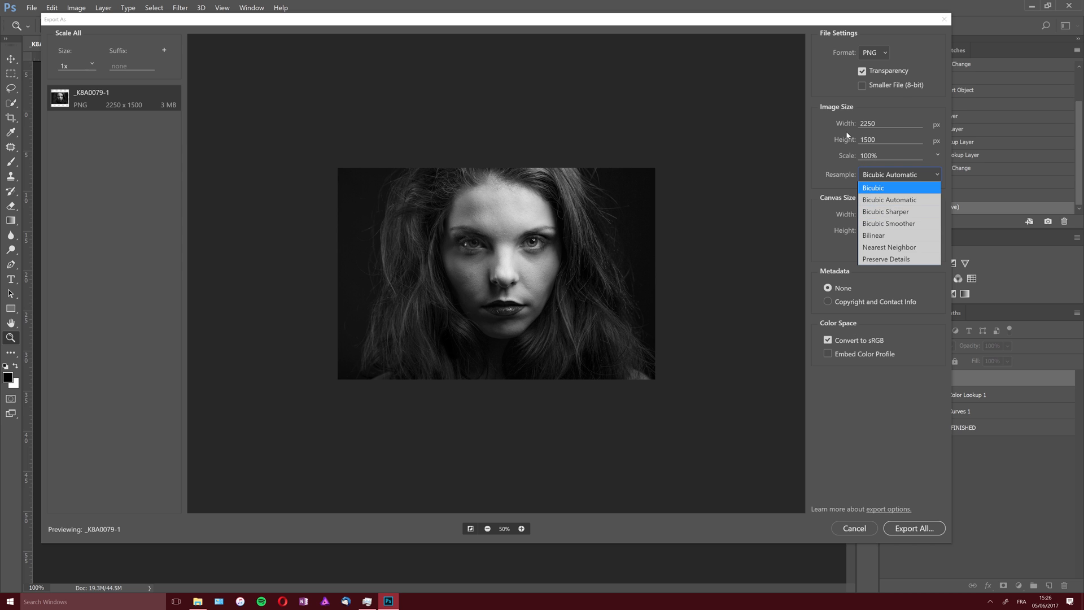
click(889, 200)
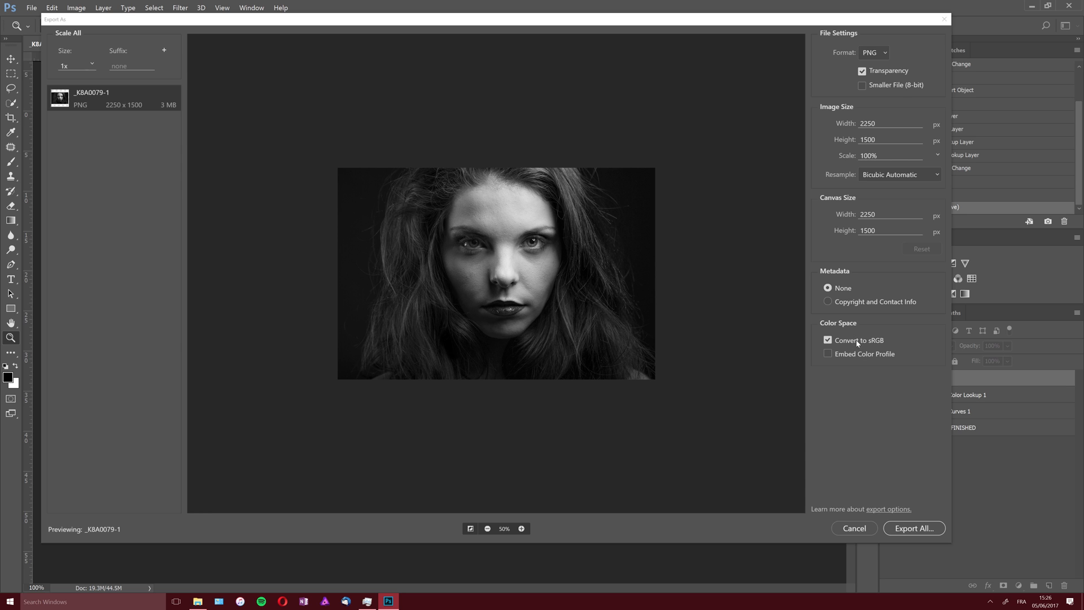
- Export the portrait to the Desktop as the PNG file _K8A0079-1.png, converted to sRGB without an embedded color profile
click(829, 354)
click(829, 354)
click(924, 535)
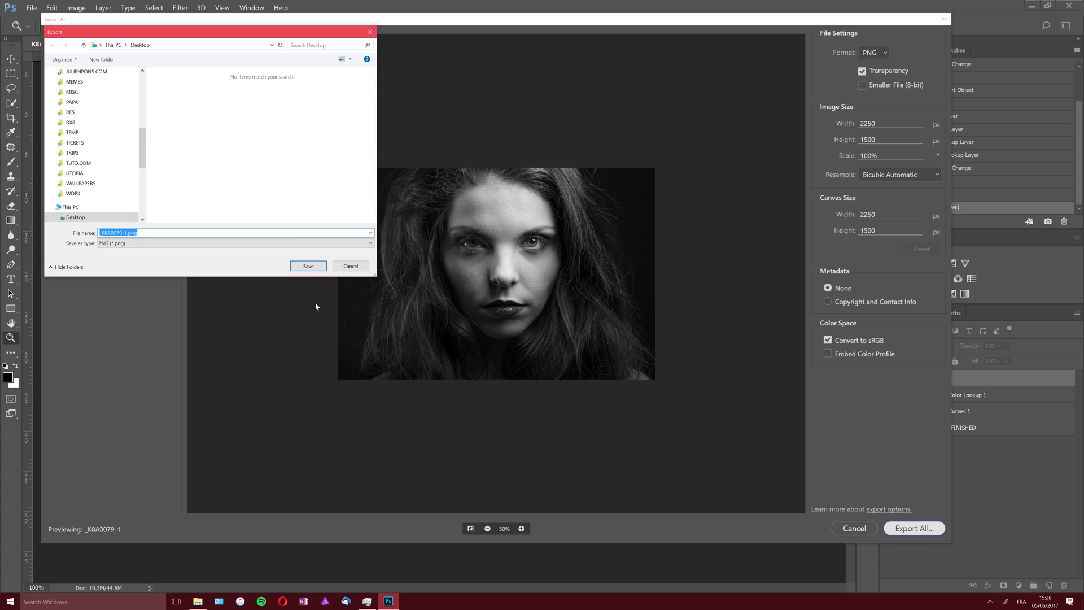
click(309, 266)
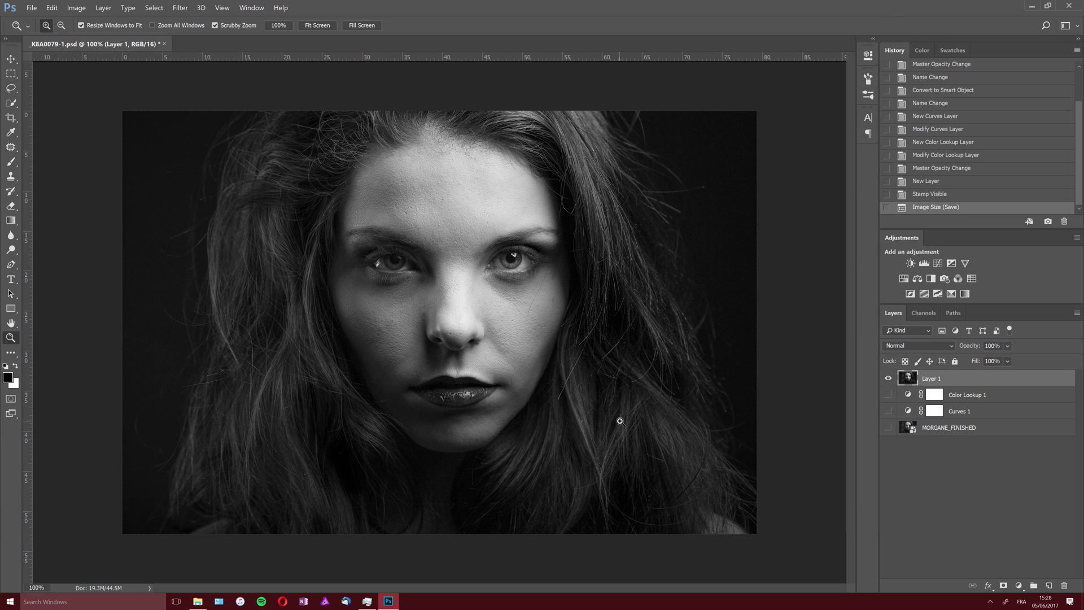